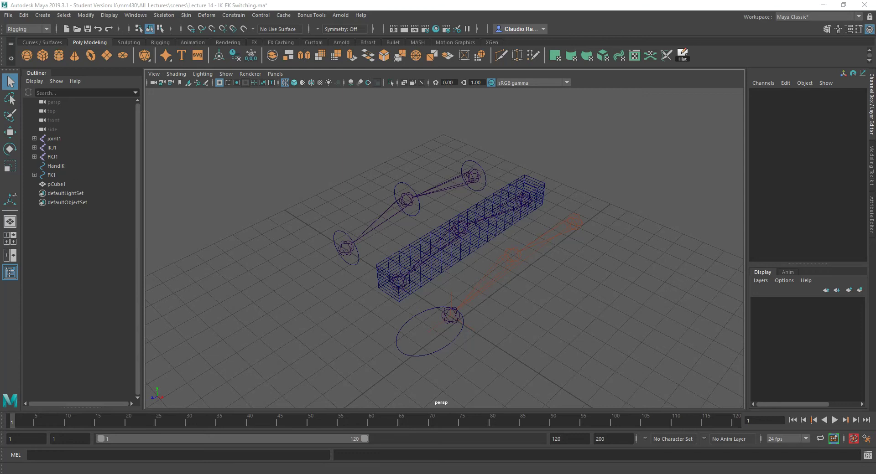
# Select the IKJ1 joint chain and expand the IKJ1 and FKJ1 hierarchies in the Outliner.
pyautogui.click(485, 289)
pyautogui.click(571, 224)
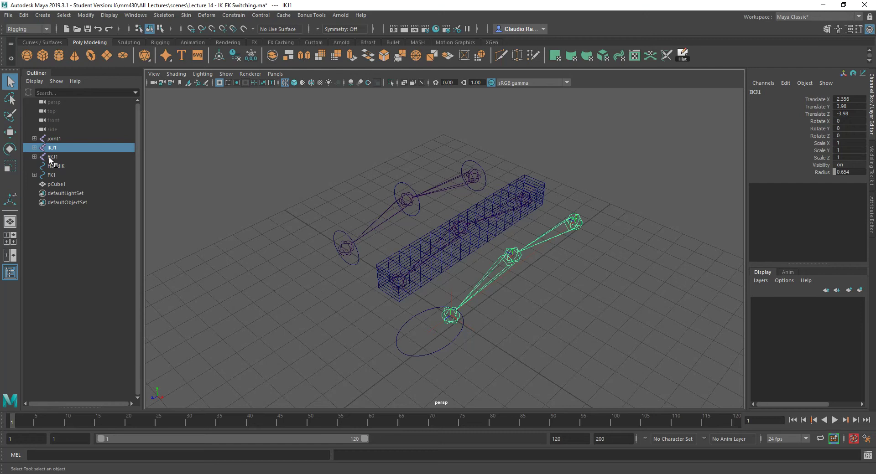
pyautogui.click(34, 148)
pyautogui.click(40, 156)
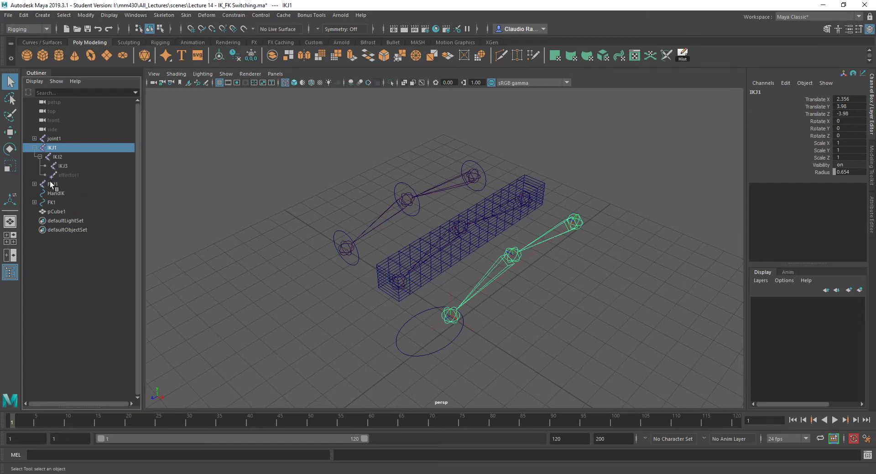
pyautogui.click(35, 184)
pyautogui.click(41, 193)
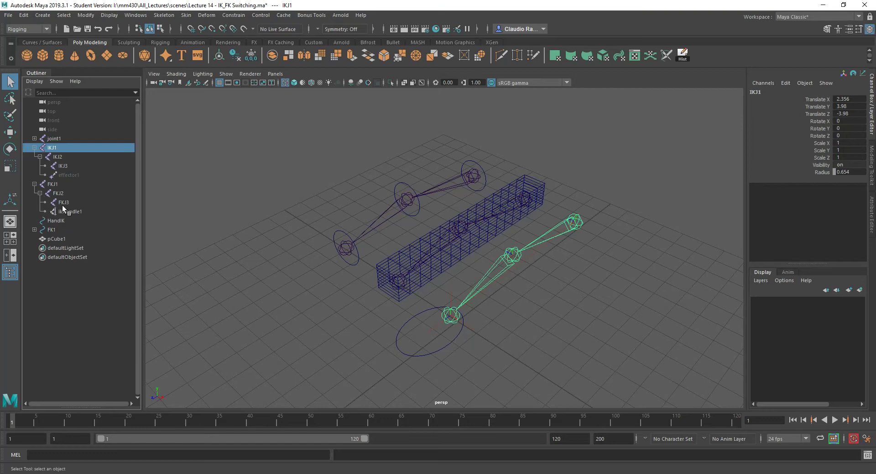
# Test the IK chain by moving ikHandle1, and undo the move.
pyautogui.click(71, 211)
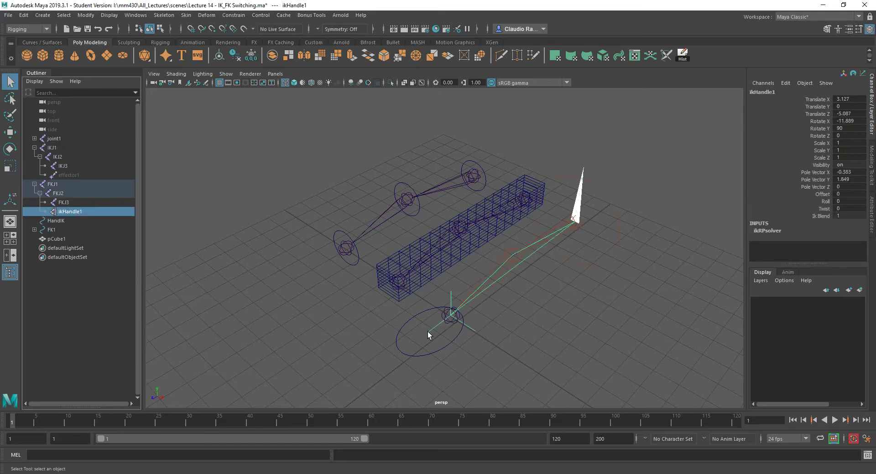
pyautogui.press('w')
pyautogui.moveTo(428, 332); pyautogui.dragTo(480, 302)
pyautogui.hotkey('ctrl', 'z')
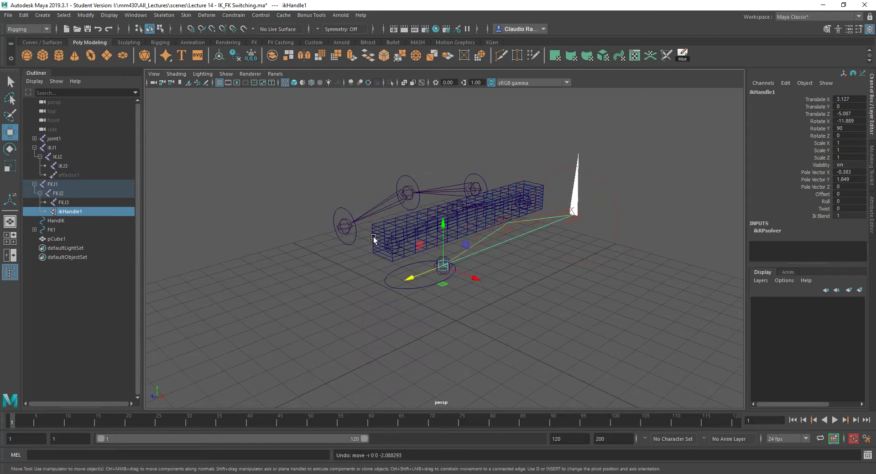
# Examine the FK joint chain and the circular control curves around its joints.
pyautogui.keyDown('alt'); pyautogui.moveTo(372, 239); pyautogui.dragTo(406, 252); pyautogui.keyUp('alt')
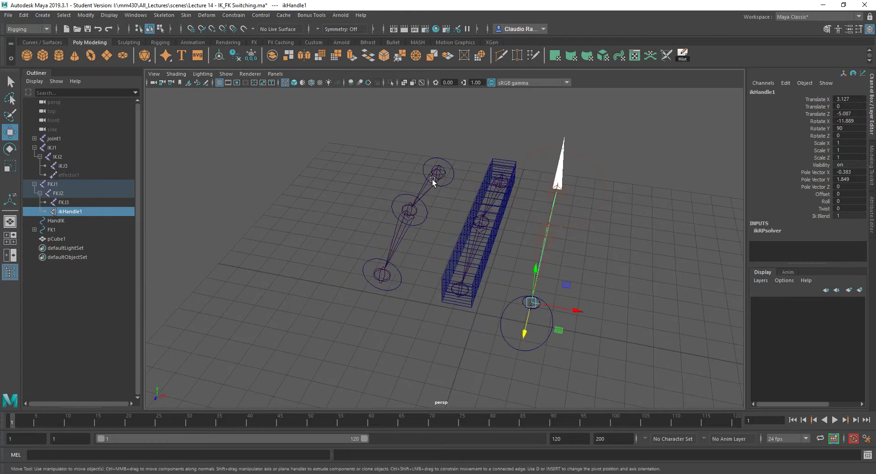
pyautogui.click(402, 226)
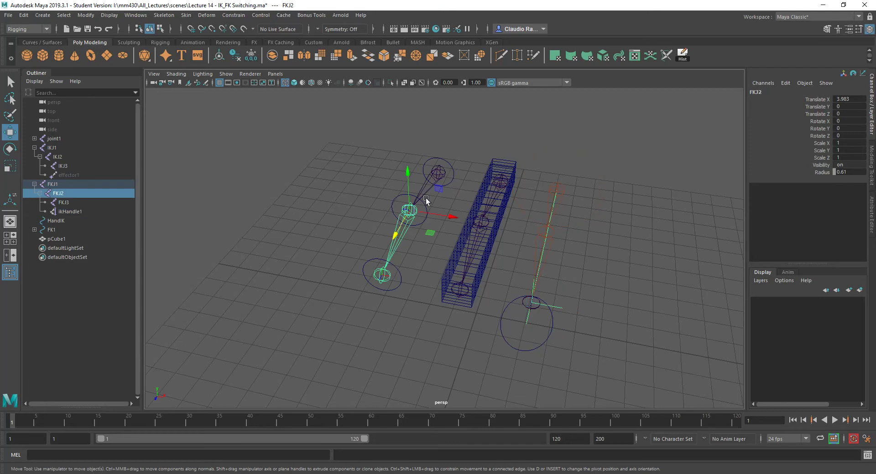
pyautogui.click(451, 169)
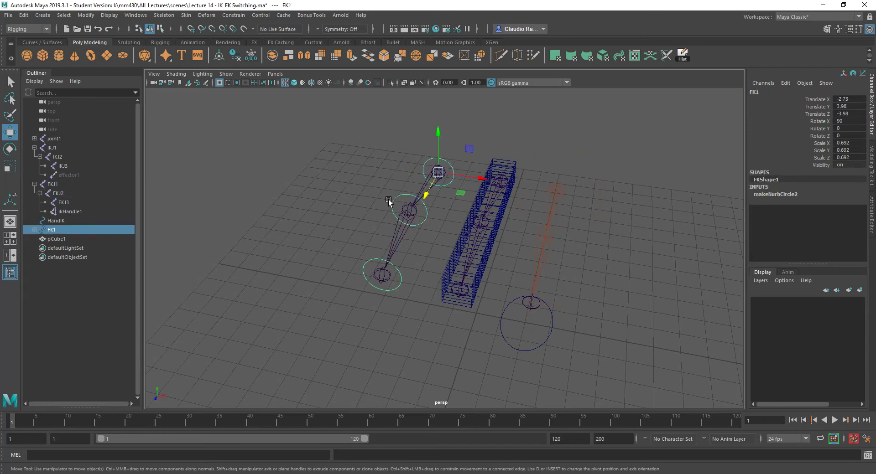
pyautogui.click(42, 42)
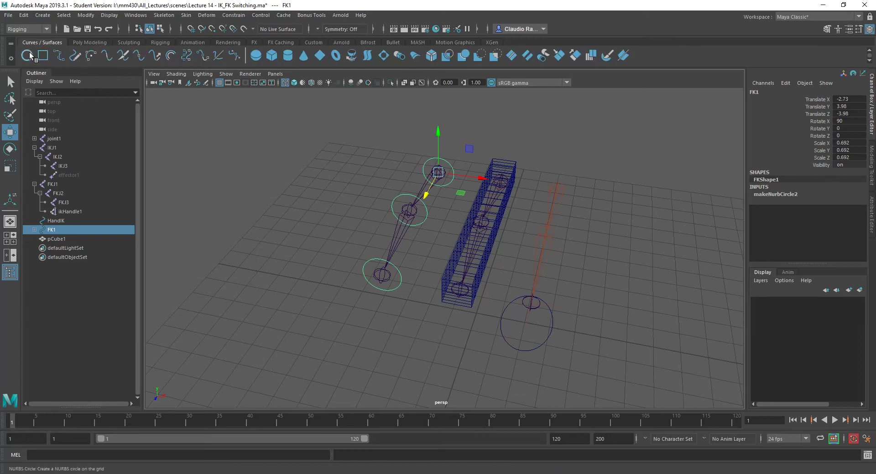
pyautogui.keyDown('alt'); pyautogui.moveTo(405, 268); pyautogui.dragTo(349, 228); pyautogui.keyUp('alt')
pyautogui.click(385, 273)
pyautogui.keyDown('alt'); pyautogui.moveTo(350, 228); pyautogui.dragTo(307, 251, button='right'); pyautogui.keyUp('alt')
pyautogui.keyDown('alt'); pyautogui.moveTo(471, 149); pyautogui.dragTo(389, 171); pyautogui.keyUp('alt')
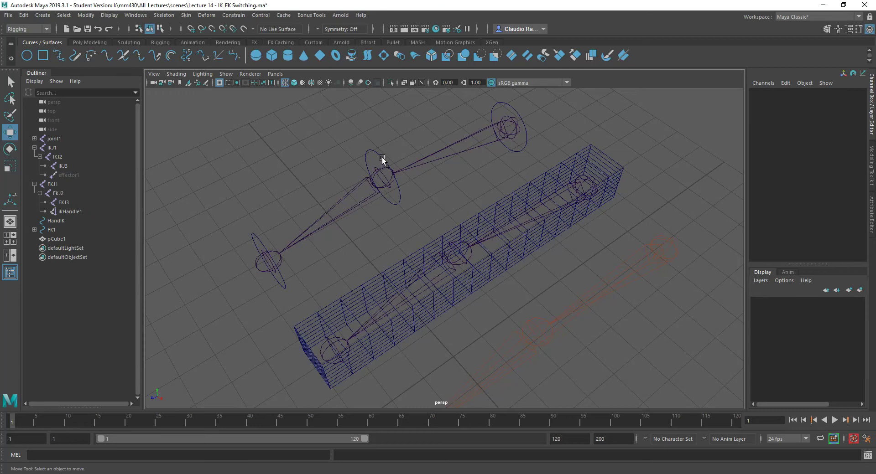
# Select the FK1 control curve and expand its hierarchy down to FK3.
pyautogui.click(382, 158)
pyautogui.click(515, 107)
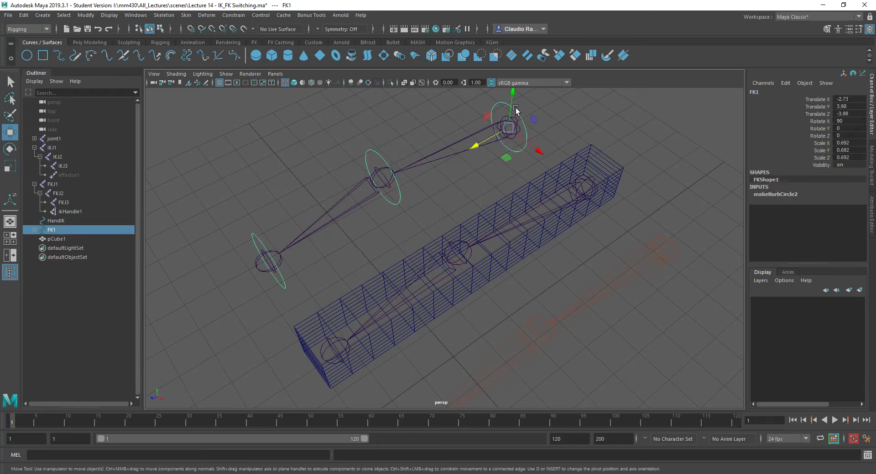
pyautogui.click(34, 230)
pyautogui.click(40, 238)
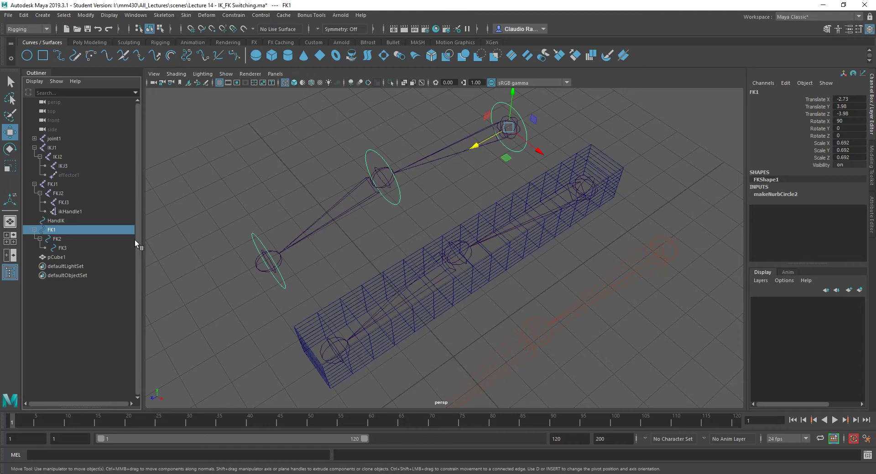
# Hide the pCube1 mesh surrounding the middle joint chain.
pyautogui.keyDown('alt'); pyautogui.moveTo(380, 256); pyautogui.dragTo(411, 232); pyautogui.keyUp('alt')
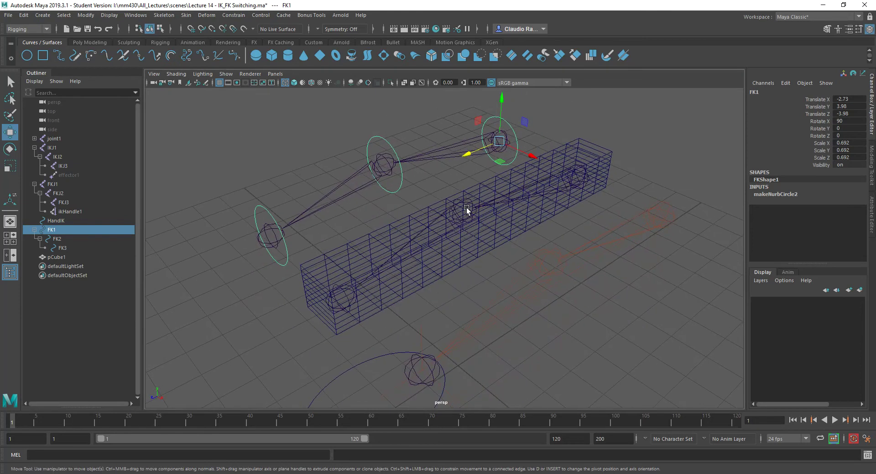
pyautogui.click(463, 209)
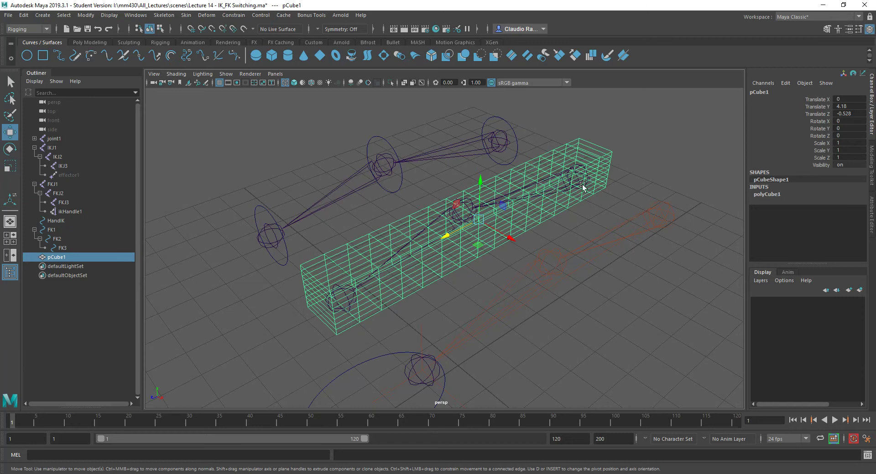
pyautogui.click(632, 188)
pyautogui.click(579, 175)
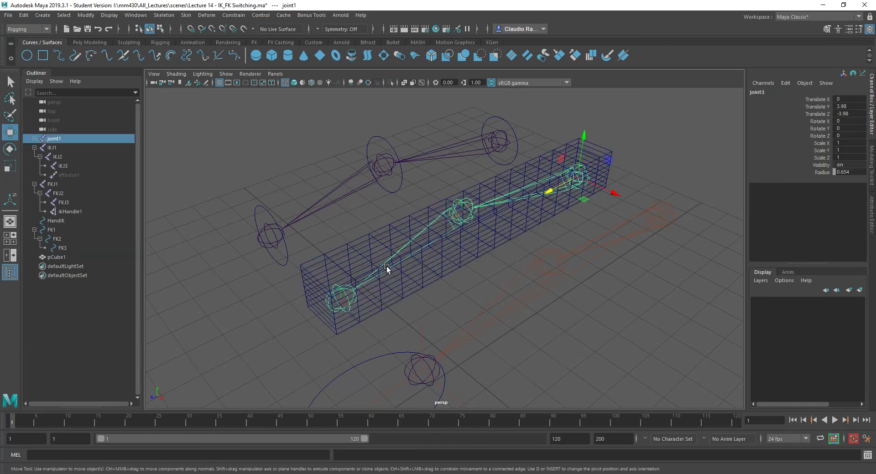
pyautogui.click(379, 251)
pyautogui.hotkey('ctrl', 'h')
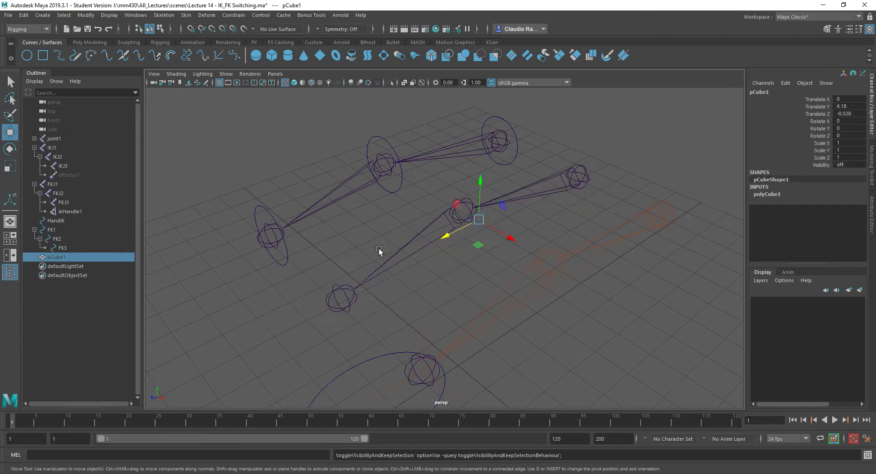
# Examine the joint1 chain, the HandIK control curve and ikHandle1 by selecting each of them.
pyautogui.click(579, 176)
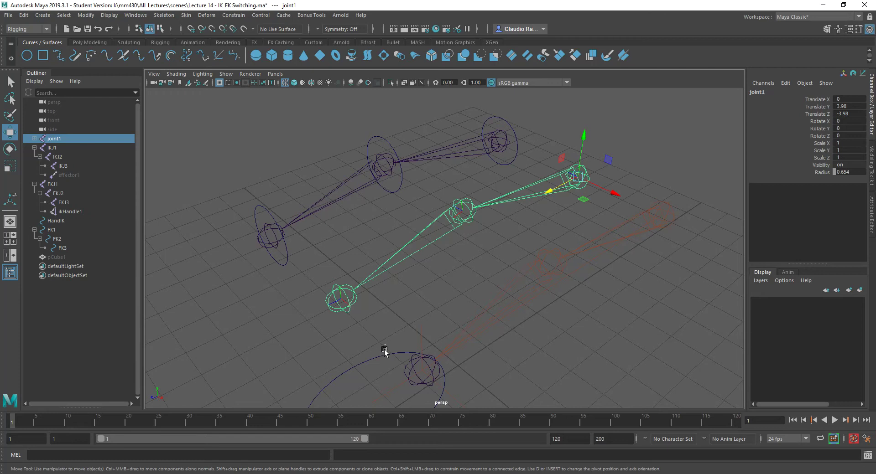
pyautogui.moveTo(387, 347); pyautogui.dragTo(371, 386)
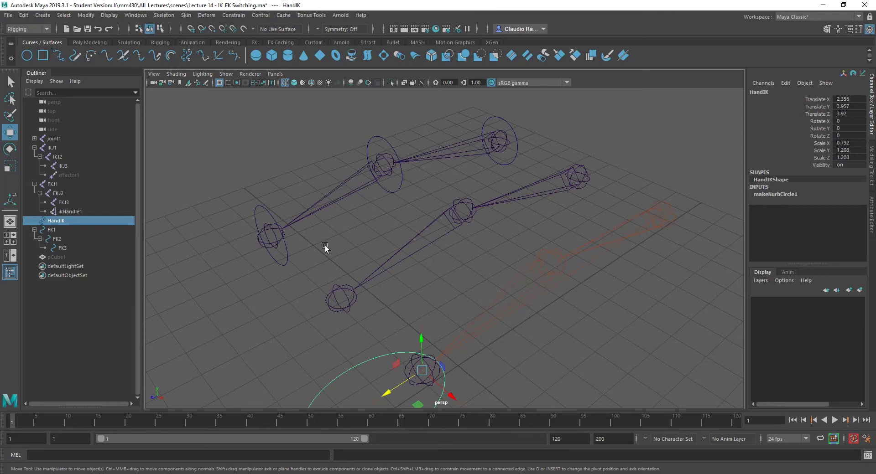
pyautogui.keyDown('alt'); pyautogui.moveTo(526, 286); pyautogui.dragTo(544, 273); pyautogui.keyUp('alt')
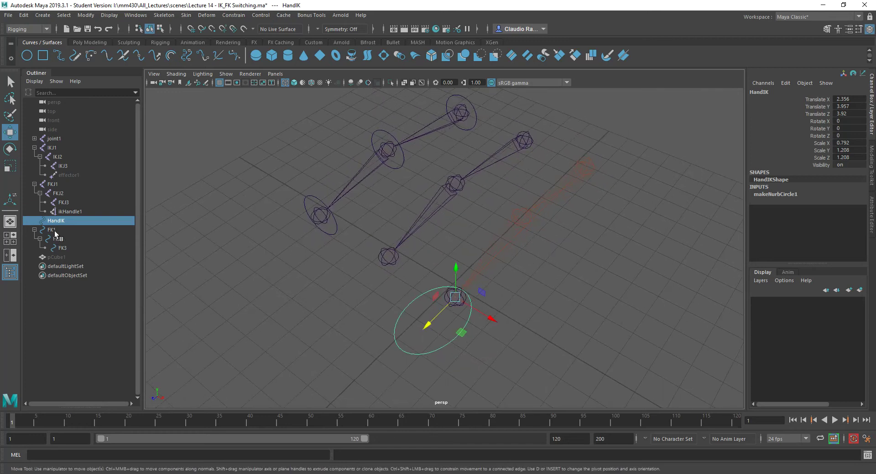
pyautogui.click(67, 212)
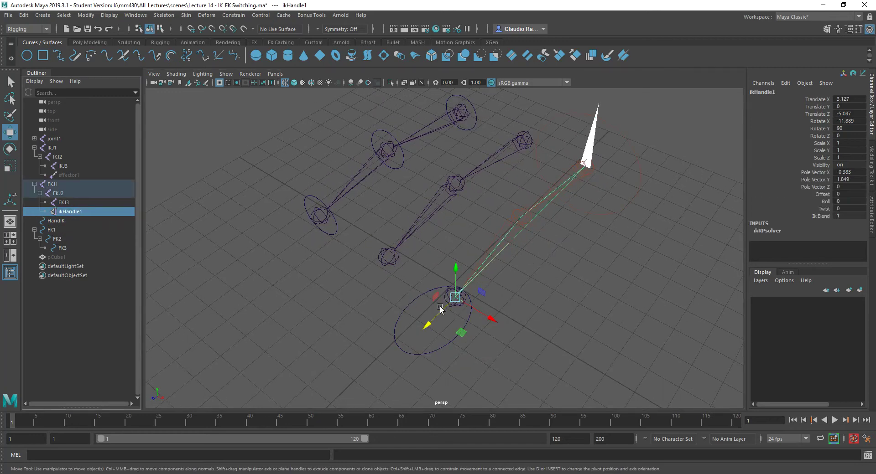
pyautogui.click(468, 323)
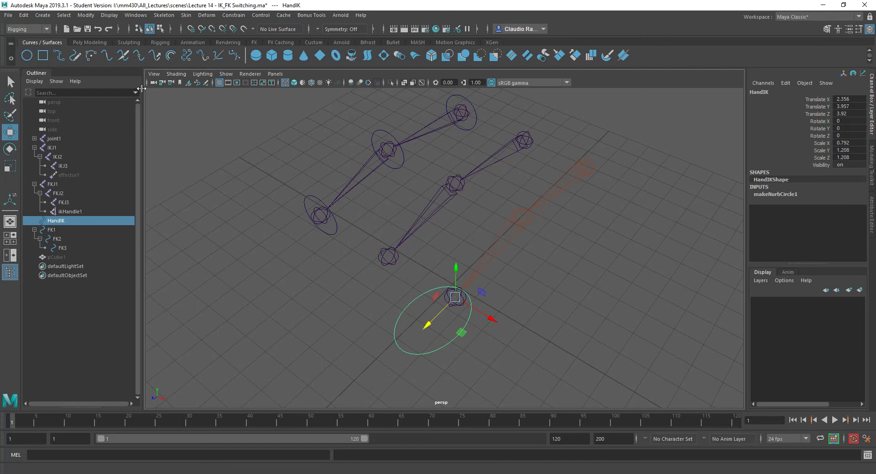
# Parent ikHandle1 under the HandIK control curve and expand HandIK in the Outliner.
pyautogui.click(71, 211)
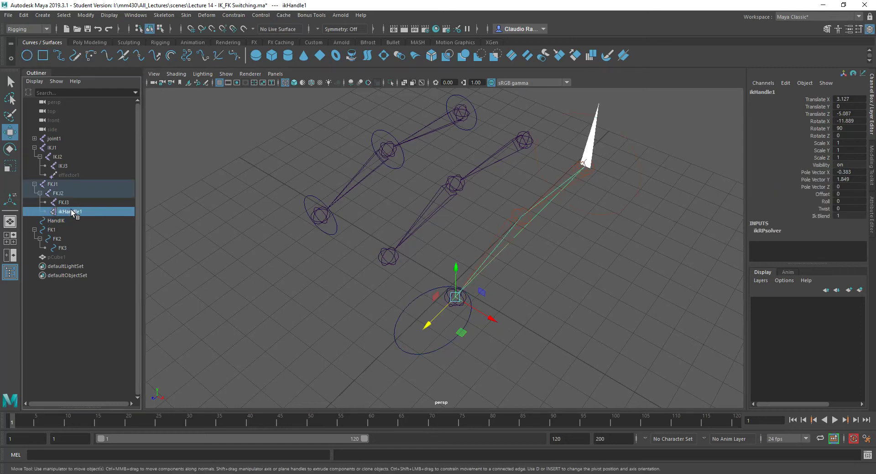
pyautogui.moveTo(72, 210); pyautogui.dragTo(62, 220, button='middle')
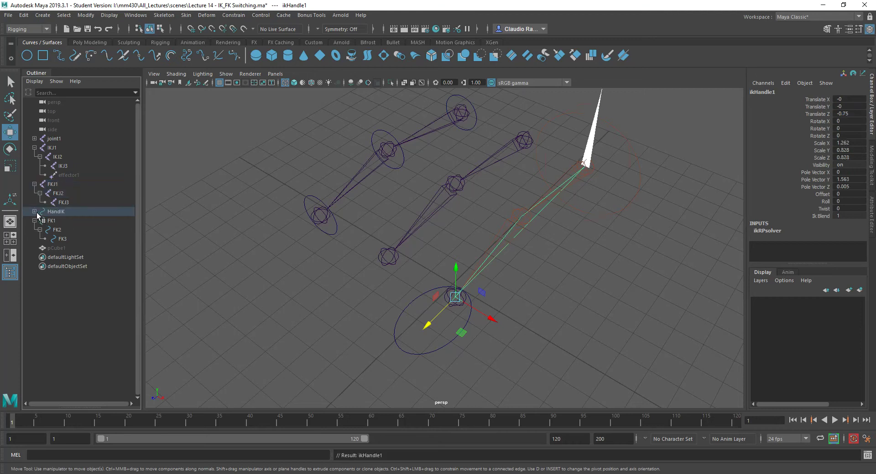
pyautogui.click(34, 212)
# Test the IK chain by moving the HandIK control curve, and undo the moves.
pyautogui.click(62, 213)
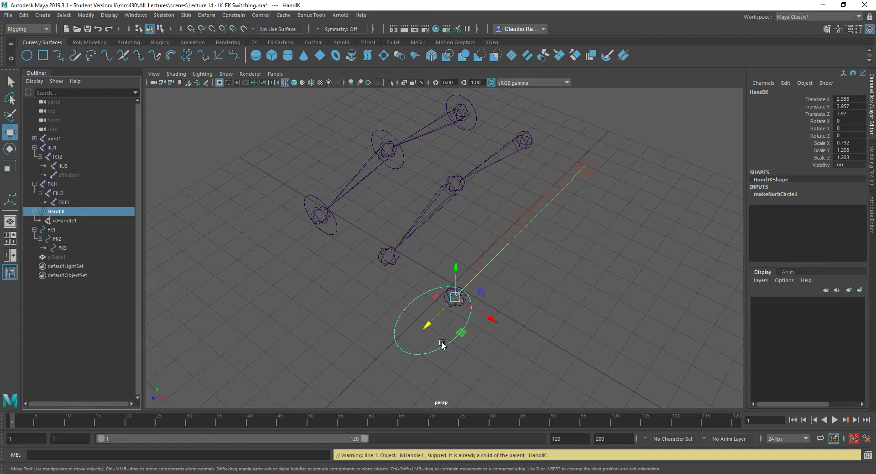
pyautogui.moveTo(429, 325); pyautogui.dragTo(434, 305)
pyautogui.moveTo(388, 205); pyautogui.dragTo(364, 209)
pyautogui.hotkey('ctrl', 'z')
pyautogui.hotkey('ctrl', 'z')
pyautogui.keyDown('alt'); pyautogui.moveTo(337, 236); pyautogui.dragTo(374, 286); pyautogui.keyUp('alt')
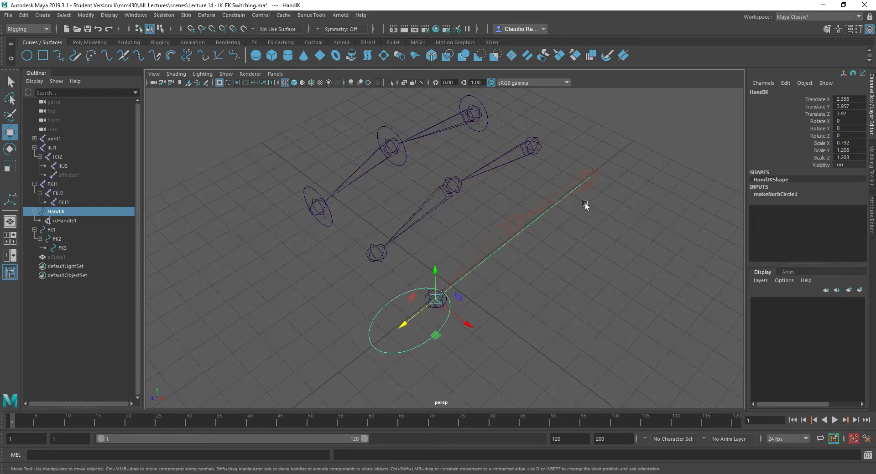
# Examine the FK2 and FK1 control curves on the FK joint chain.
pyautogui.keyDown('alt'); pyautogui.moveTo(377, 212); pyautogui.dragTo(364, 239); pyautogui.keyUp('alt')
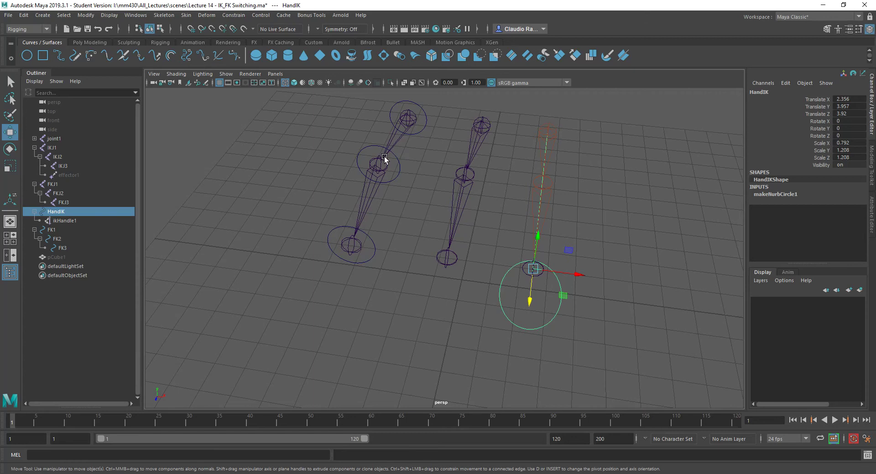
pyautogui.keyDown('alt'); pyautogui.moveTo(417, 146); pyautogui.dragTo(380, 144); pyautogui.keyUp('alt')
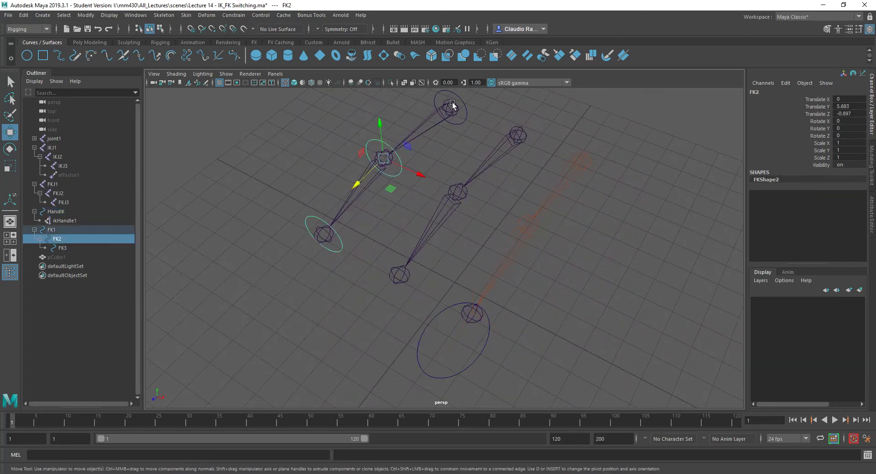
pyautogui.moveTo(465, 110); pyautogui.dragTo(465, 110)
pyautogui.keyDown('alt'); pyautogui.moveTo(416, 184); pyautogui.dragTo(397, 254); pyautogui.keyUp('alt')
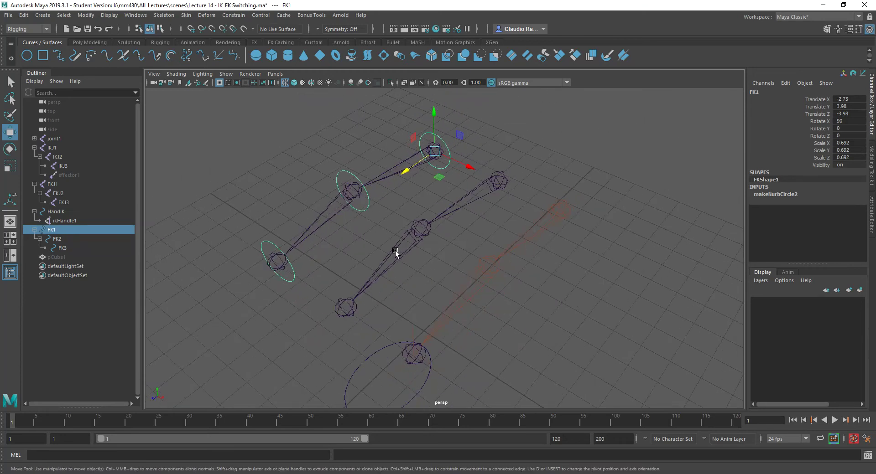
pyautogui.click(414, 187)
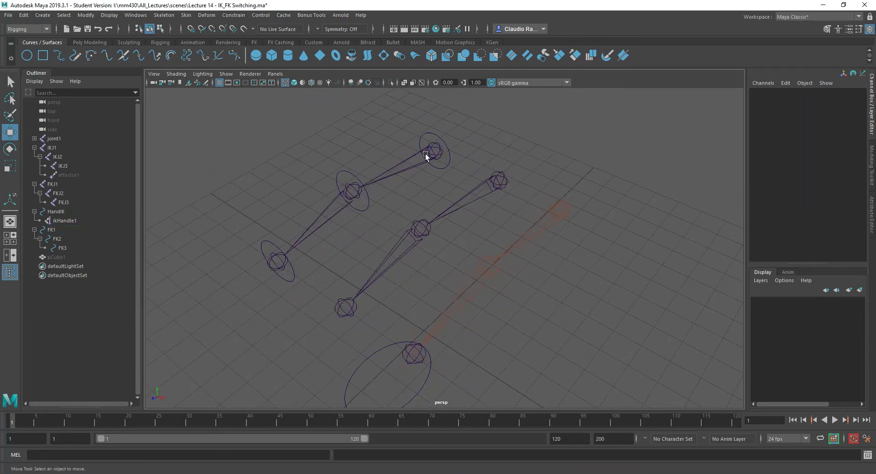
# Orient-constrain the FKJ1 joint to the FK1 control curve with Maintain offset on, all axes and weight 1.
pyautogui.click(439, 135)
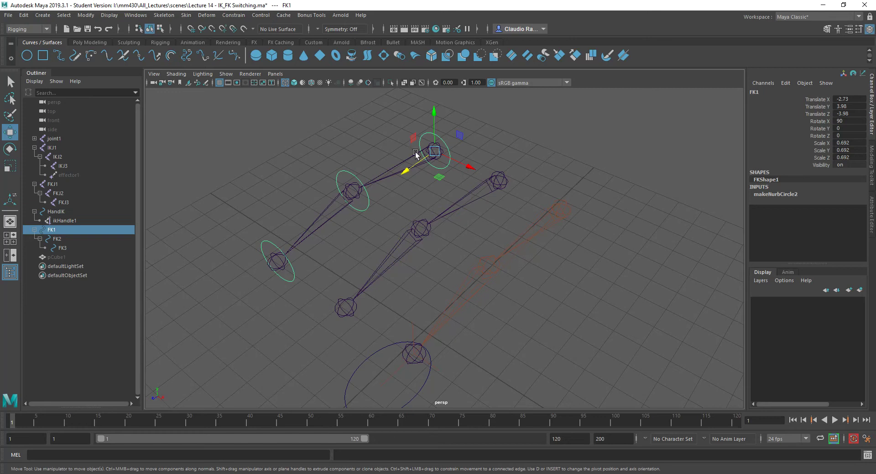
pyautogui.keyDown('ctrl'); pyautogui.click(52, 185); pyautogui.keyUp('ctrl')
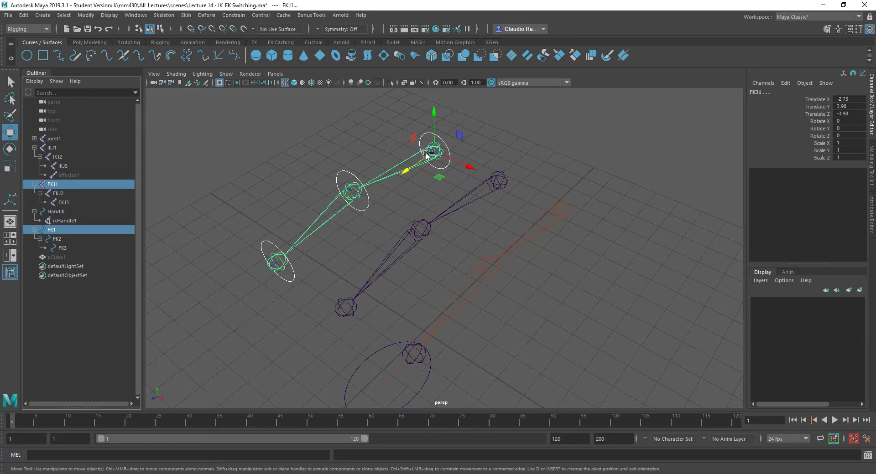
pyautogui.click(58, 230)
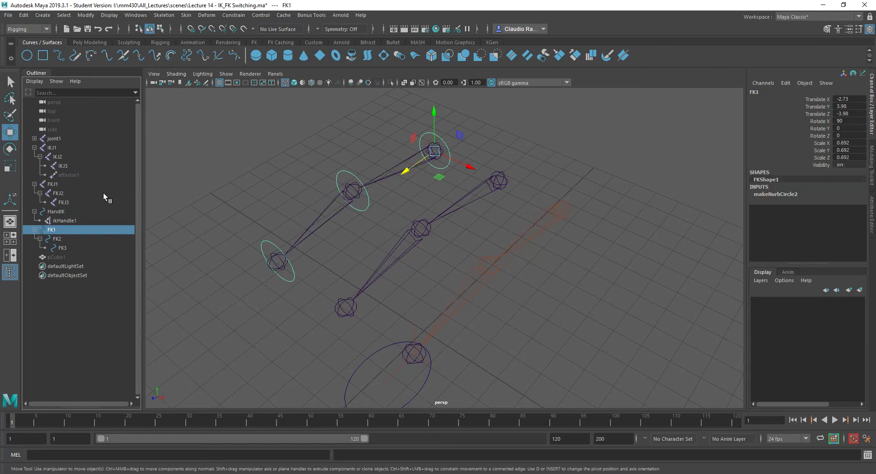
pyautogui.keyDown('ctrl'); pyautogui.click(59, 184); pyautogui.keyUp('ctrl')
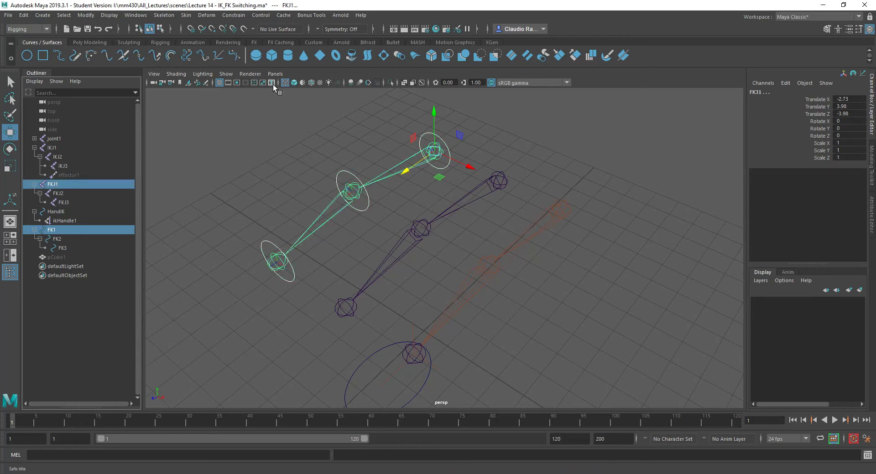
pyautogui.click(33, 31)
pyautogui.click(33, 50)
pyautogui.click(234, 15)
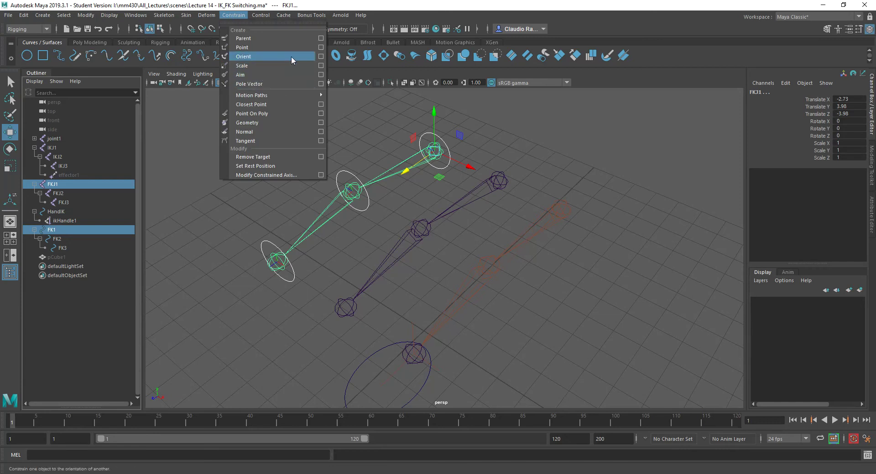
pyautogui.click(320, 56)
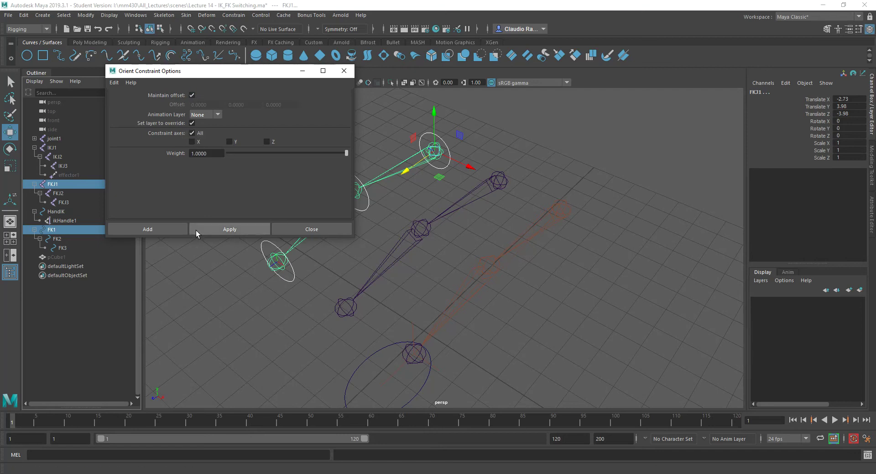
pyautogui.click(179, 227)
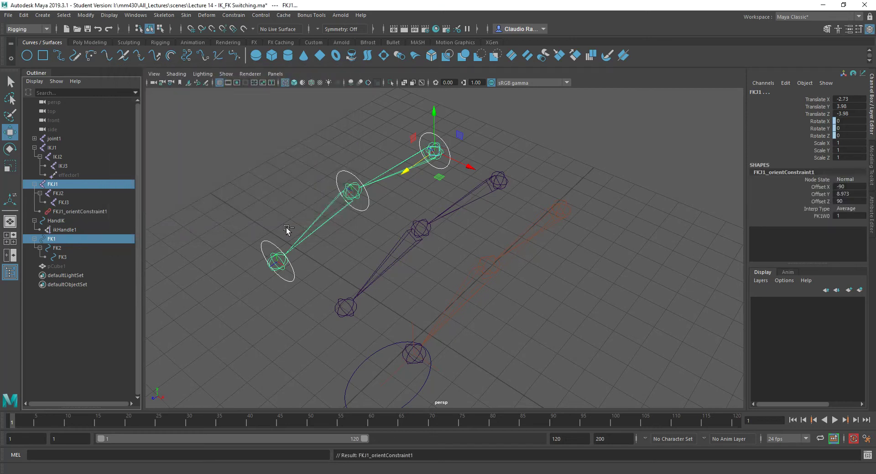
# Orient-constrain the FKJ2 joint to the FK2 control curve using the same constraint options.
pyautogui.press('w')
pyautogui.click(344, 173)
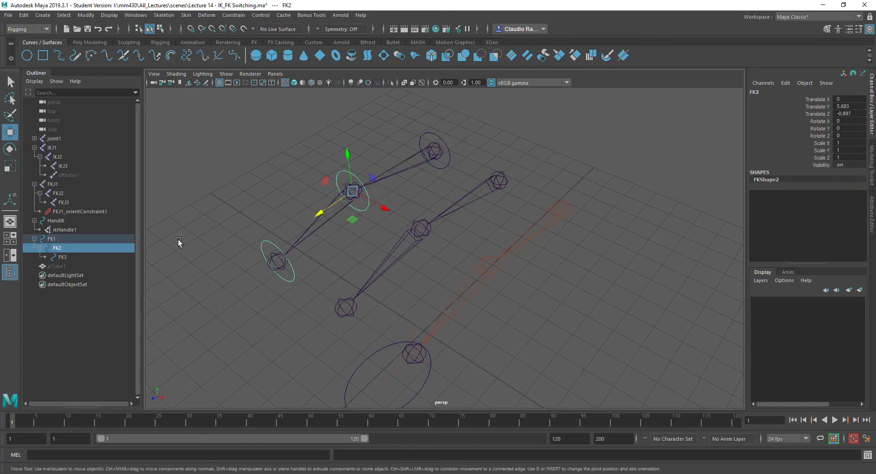
pyautogui.keyDown('ctrl'); pyautogui.click(70, 194); pyautogui.keyUp('ctrl')
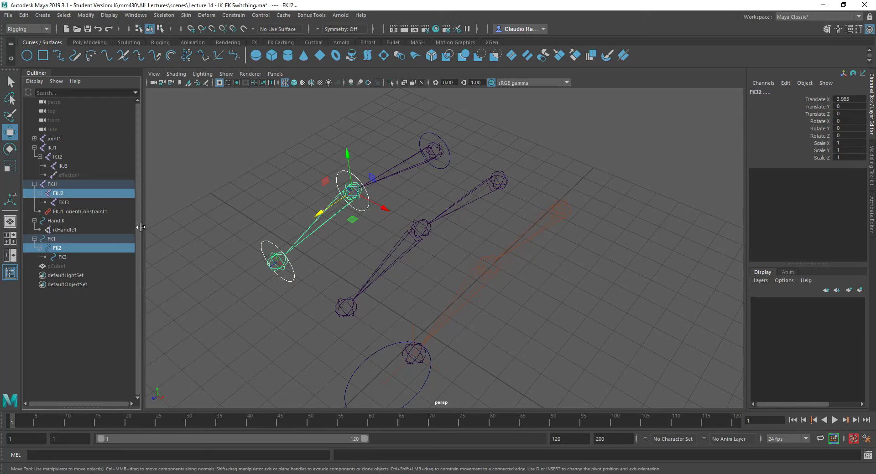
pyautogui.click(221, 17)
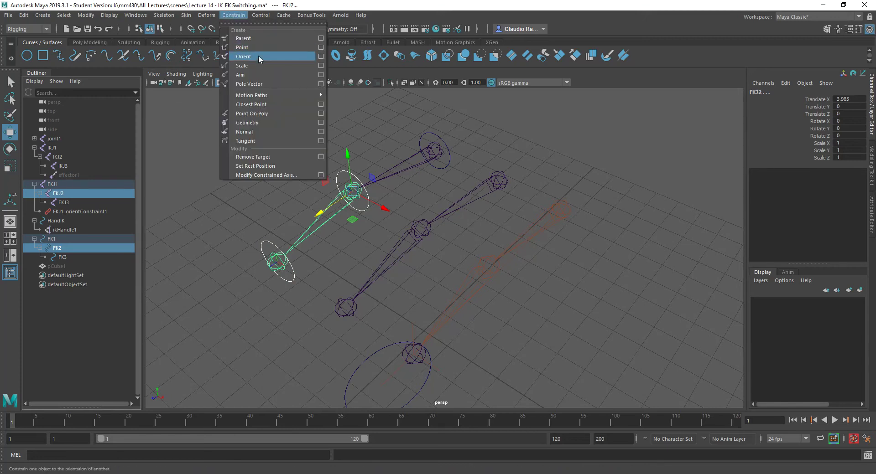
pyautogui.click(259, 56)
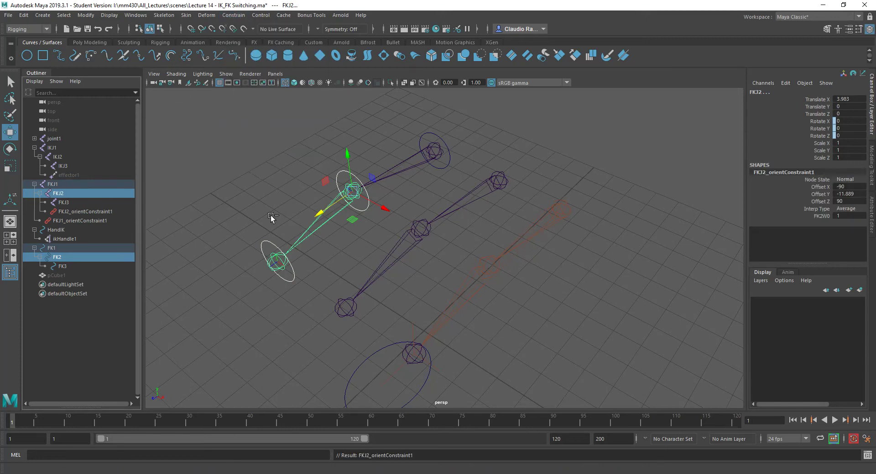
# Orient-constrain the FKJ3 joint to the FK3 control curve and clear the selection.
pyautogui.click(68, 267)
pyautogui.keyDown('ctrl'); pyautogui.click(69, 205); pyautogui.keyUp('ctrl')
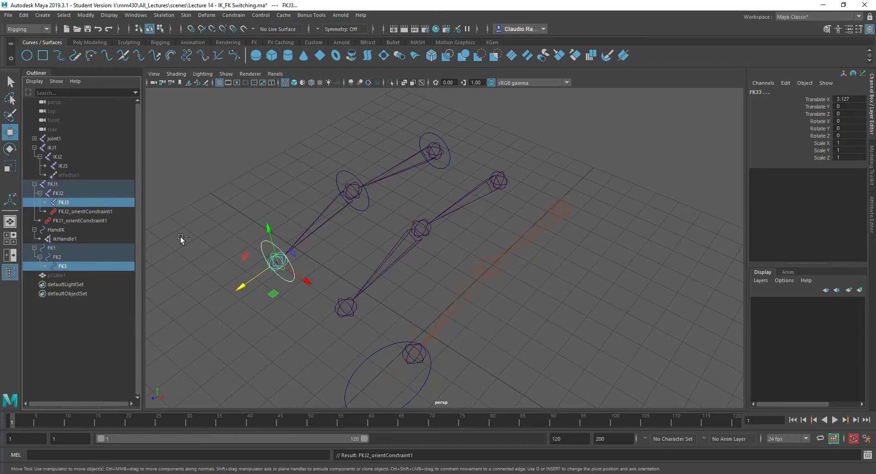
pyautogui.click(234, 15)
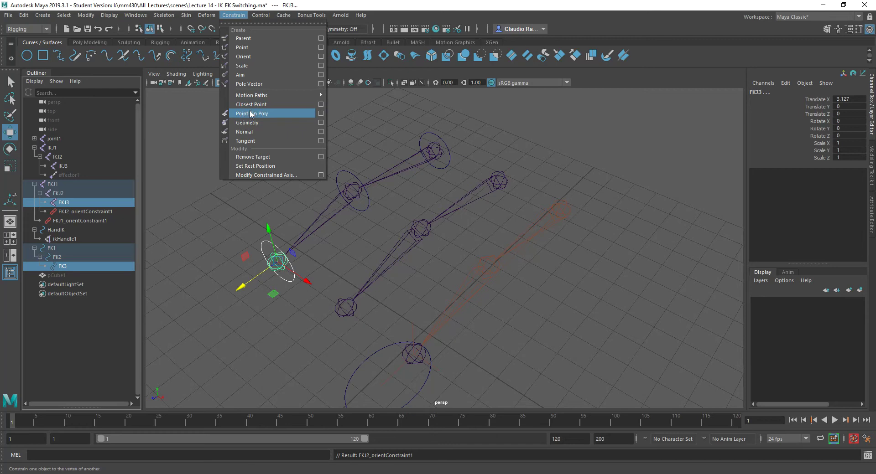
pyautogui.click(256, 56)
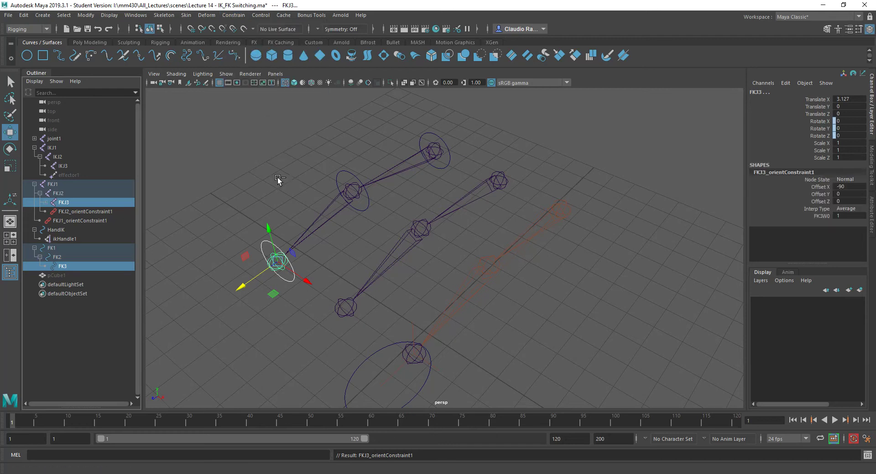
pyautogui.click(274, 174)
# Test the FK chain by rotating the FK1 and FK2 control curves, undoing each rotation.
pyautogui.click(425, 134)
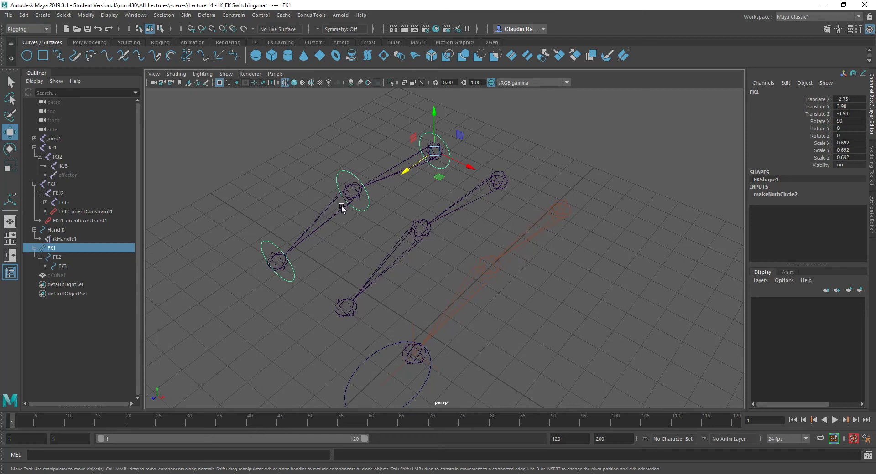
pyautogui.press('r')
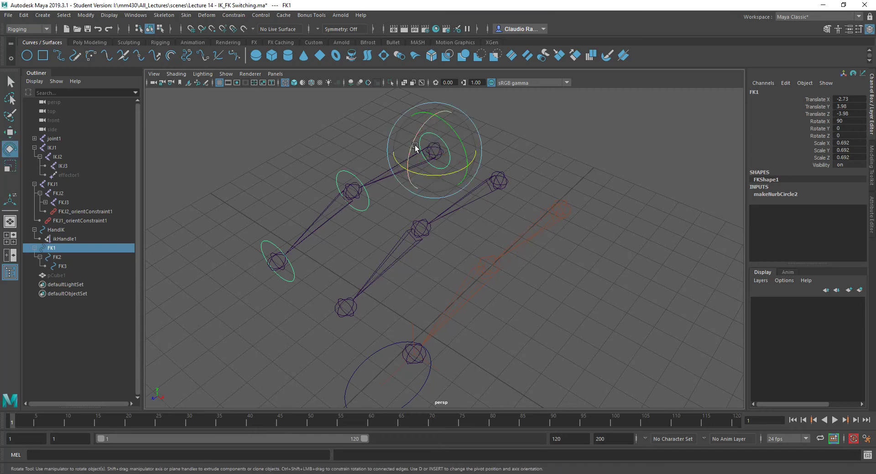
pyautogui.moveTo(433, 145); pyautogui.dragTo(416, 133)
pyautogui.hotkey('ctrl', 'z')
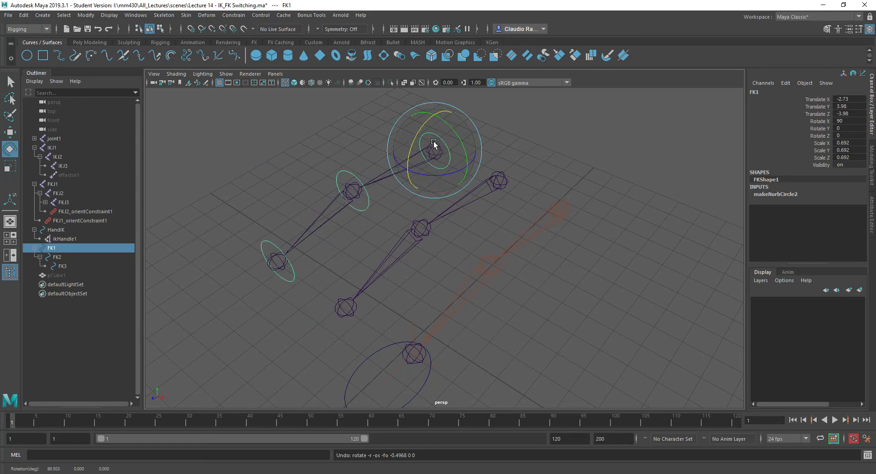
pyautogui.click(363, 186)
pyautogui.click(347, 195)
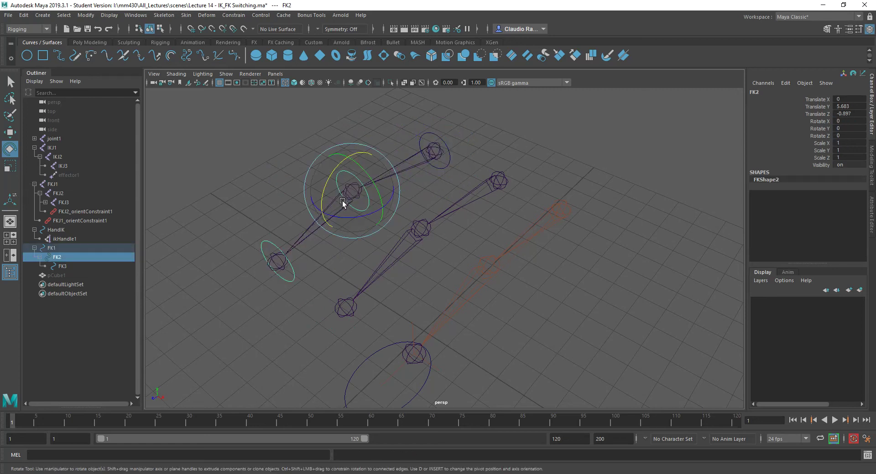
pyautogui.moveTo(327, 211); pyautogui.dragTo(352, 192)
pyautogui.hotkey('ctrl', 'z')
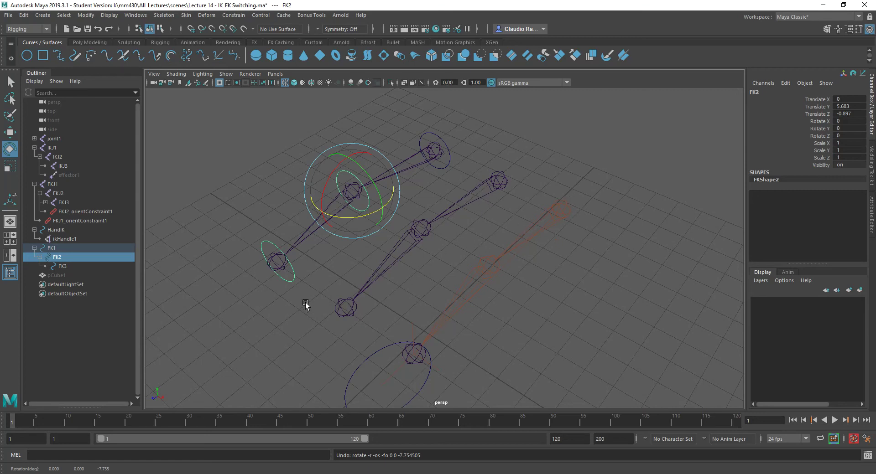
# Start adding a new attribute to the HandIK control curve with the long name FK_IK.
pyautogui.click(363, 363)
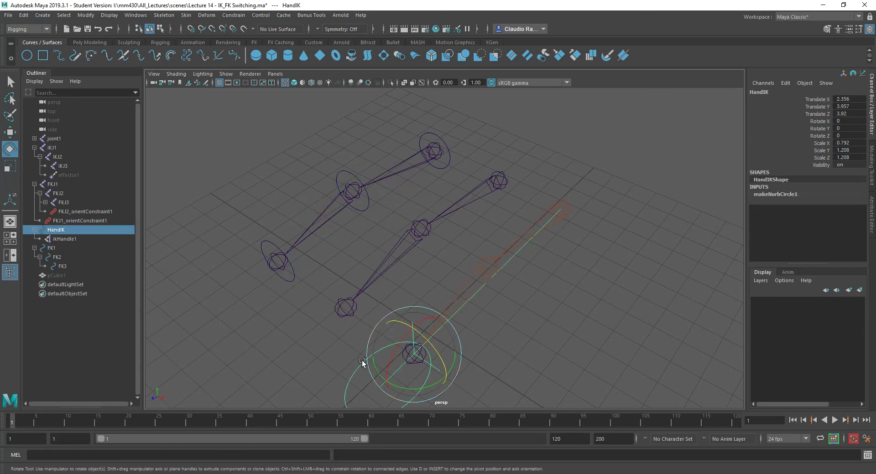
pyautogui.keyDown('alt'); pyautogui.moveTo(423, 364); pyautogui.dragTo(433, 328, button='middle'); pyautogui.keyUp('alt')
pyautogui.keyDown('alt'); pyautogui.moveTo(433, 328); pyautogui.dragTo(425, 331); pyautogui.keyUp('alt')
pyautogui.press('q')
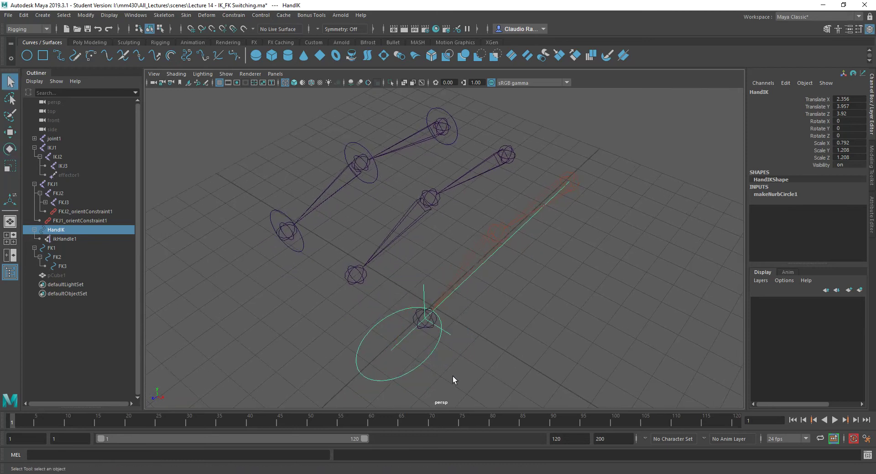
pyautogui.moveTo(449, 368); pyautogui.dragTo(325, 281)
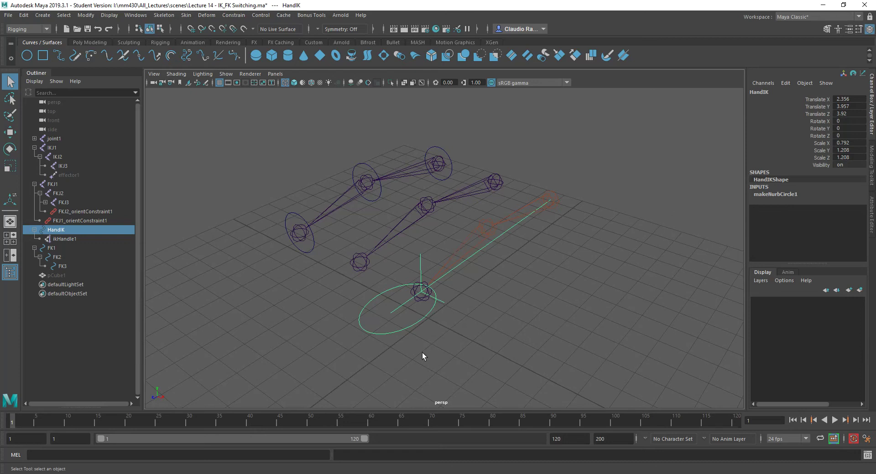
pyautogui.moveTo(407, 330); pyautogui.dragTo(408, 324)
pyautogui.click(784, 83)
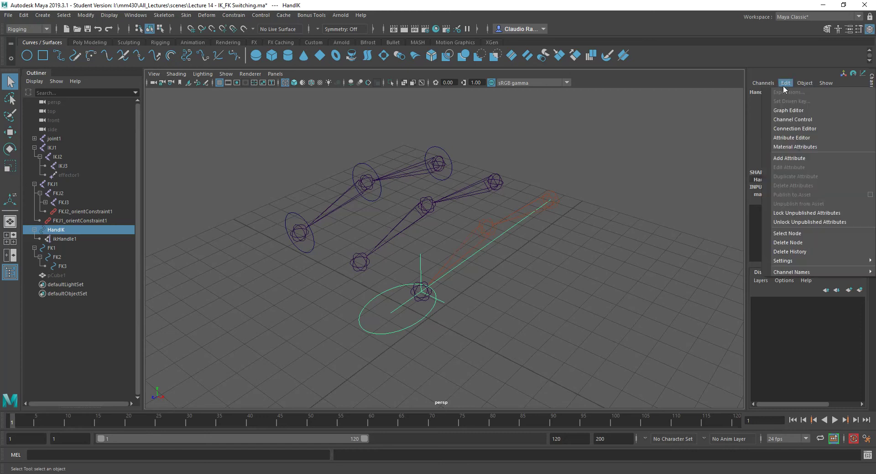
pyautogui.click(795, 158)
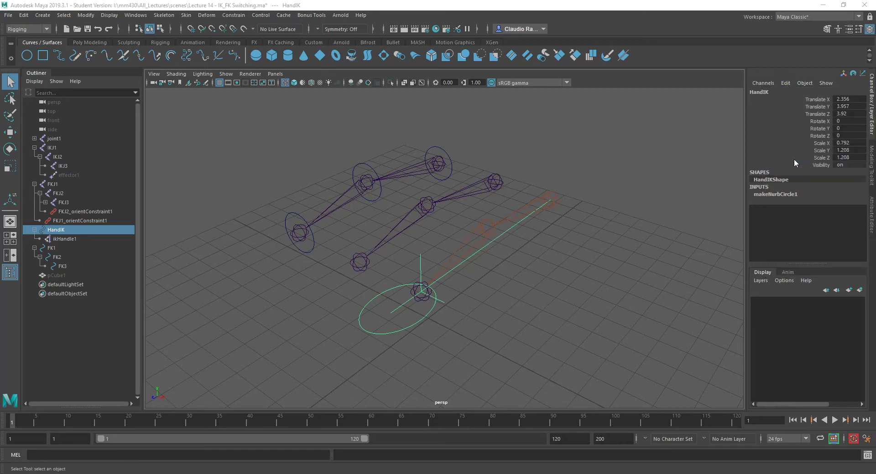
pyautogui.moveTo(374, 139); pyautogui.dragTo(469, 140)
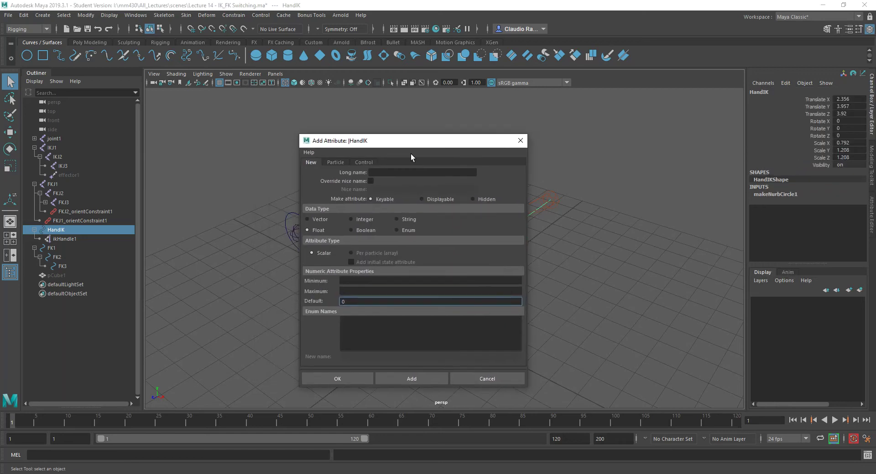
pyautogui.click(395, 171)
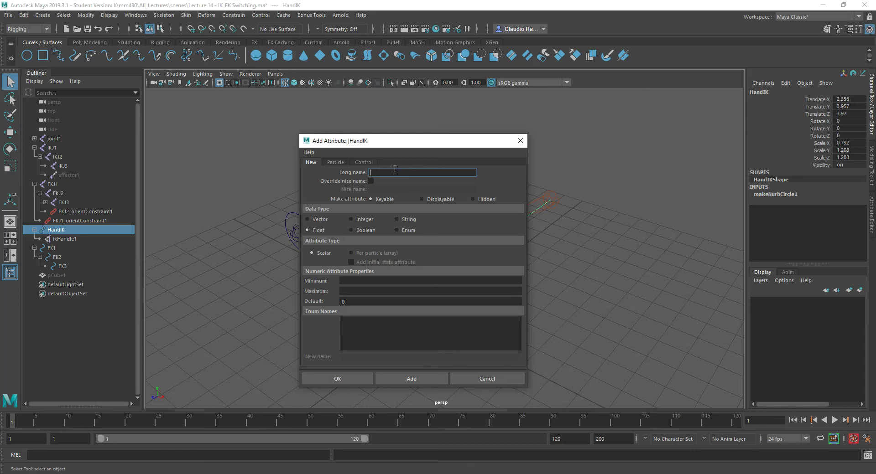
pyautogui.write('FK_IK')
# Add the FK_IK float attribute to HandIK with minimum 0, maximum 1 and default 0, and try sliding its value.
pyautogui.click(359, 281)
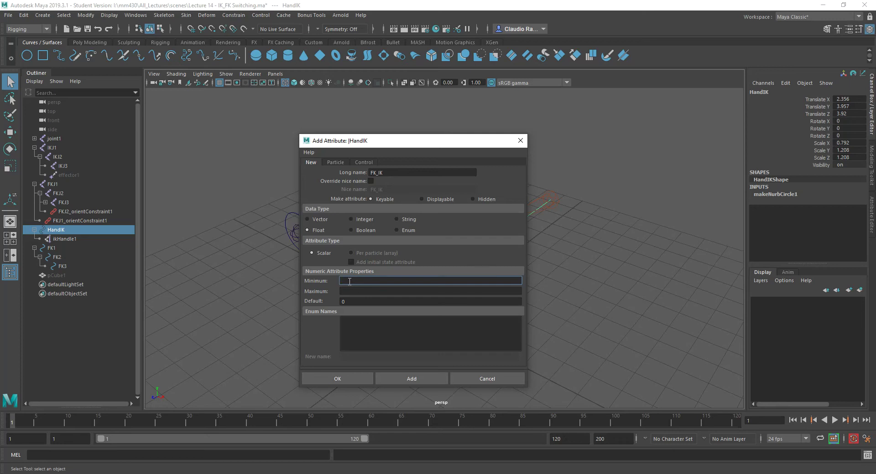
pyautogui.write('0')
pyautogui.click(349, 288)
pyautogui.write('1')
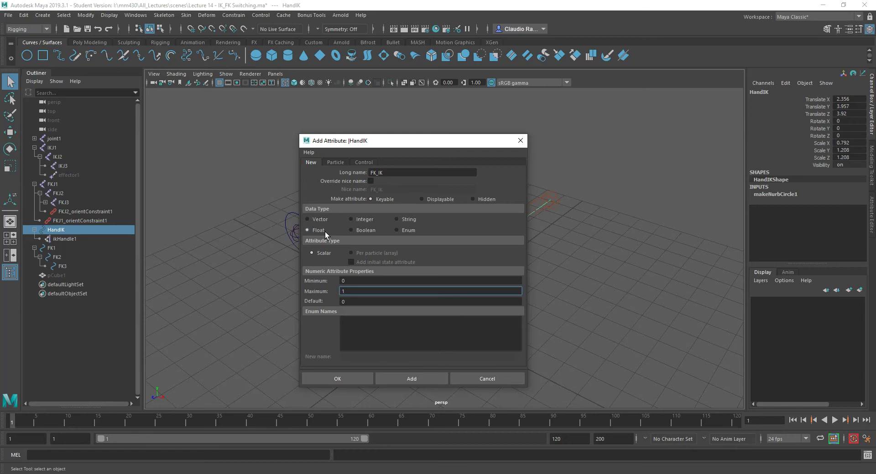
pyautogui.click(346, 302)
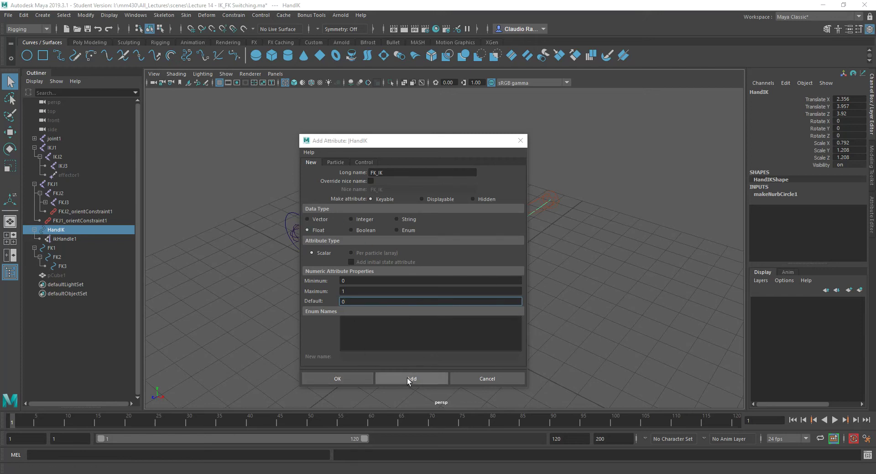
pyautogui.click(348, 379)
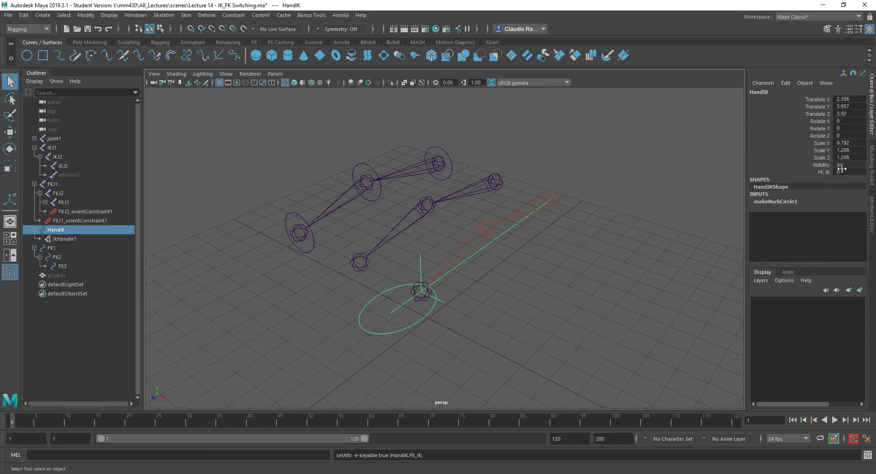
pyautogui.click(828, 172)
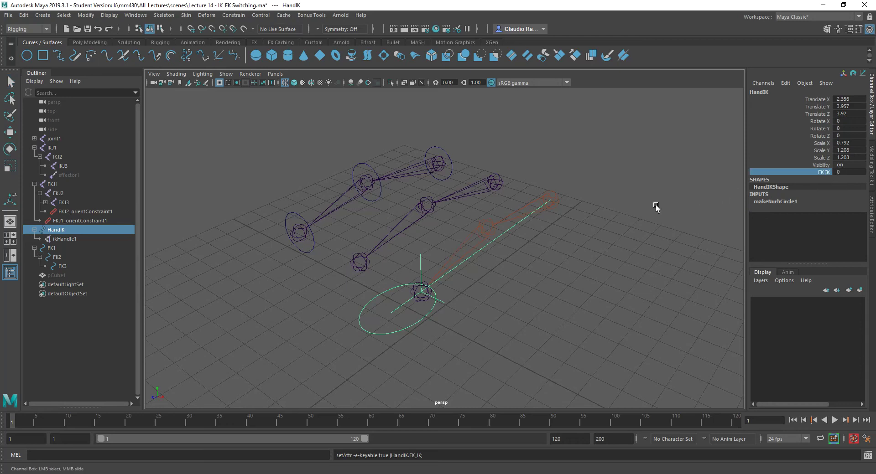
pyautogui.moveTo(656, 206); pyautogui.dragTo(661, 226, button='middle')
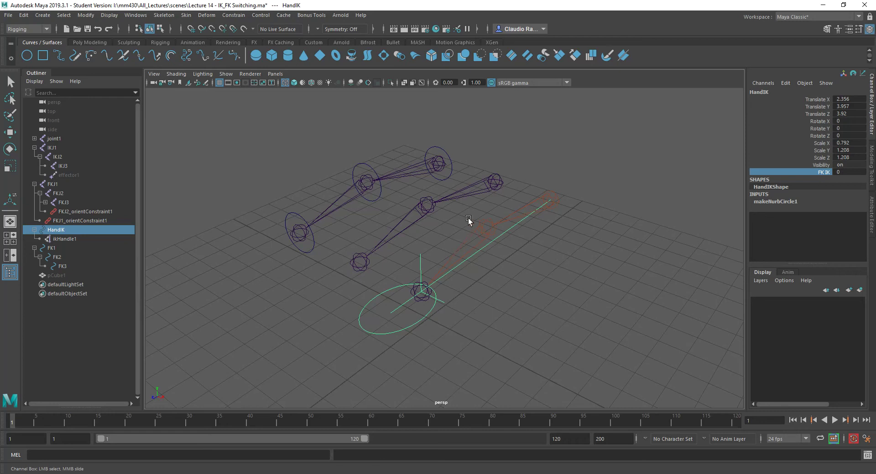
# Move the Notepad window aside and select the joint1 chain in the Maya viewport.
pyautogui.click(494, 182)
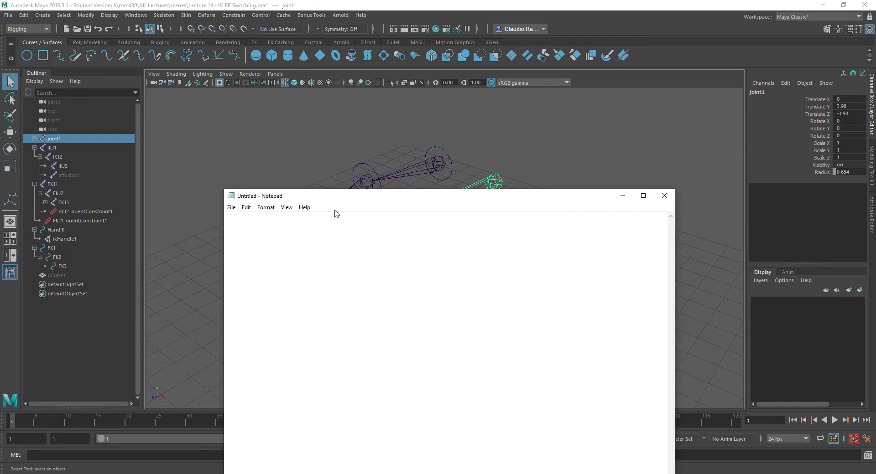
pyautogui.moveTo(346, 195); pyautogui.dragTo(669, 151)
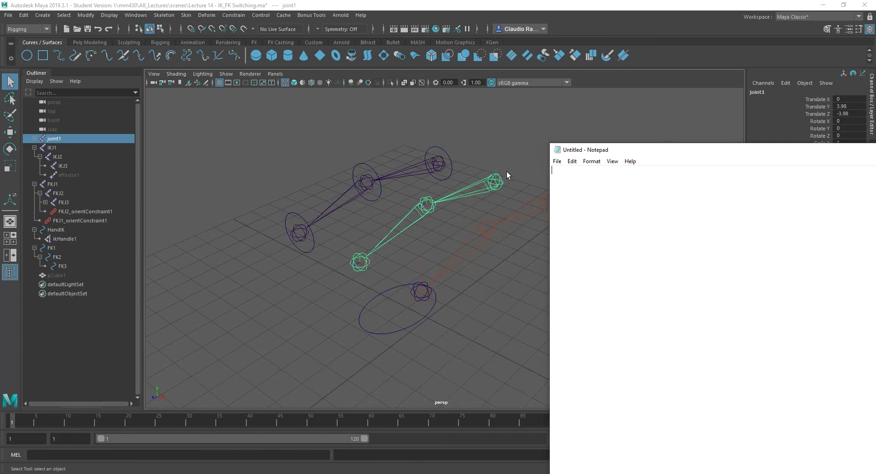
pyautogui.click(501, 185)
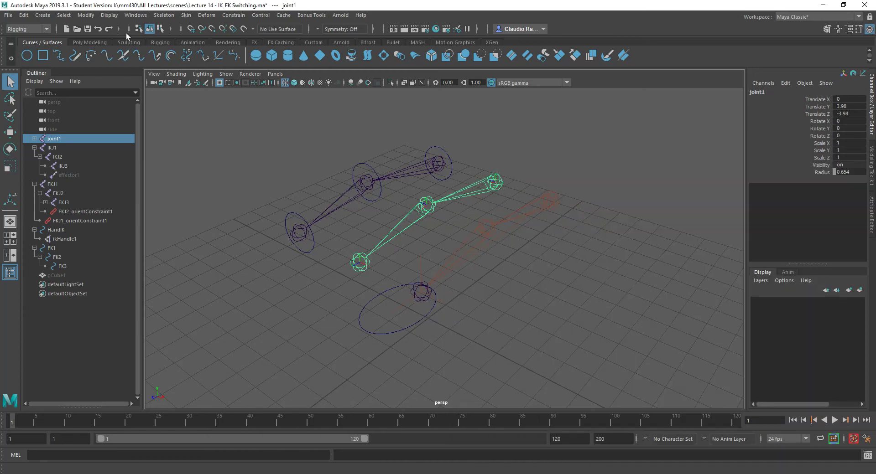
# Open the Expression Editor with joint1 selected.
pyautogui.click(144, 16)
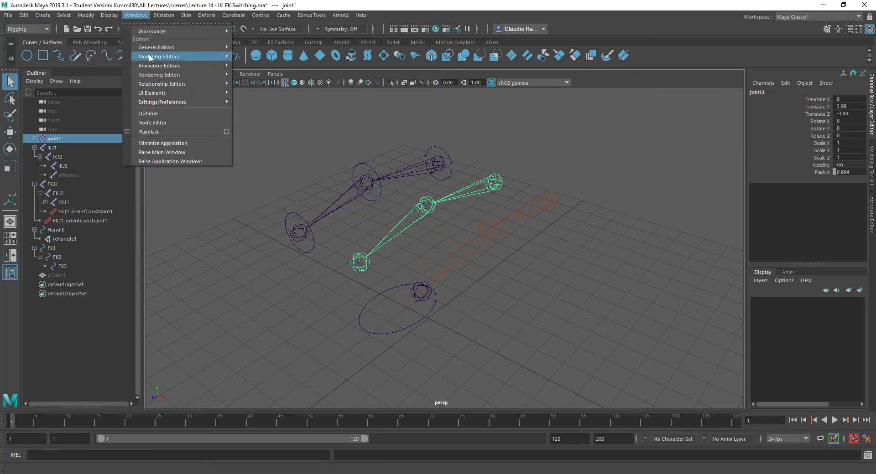
pyautogui.moveTo(155, 68)
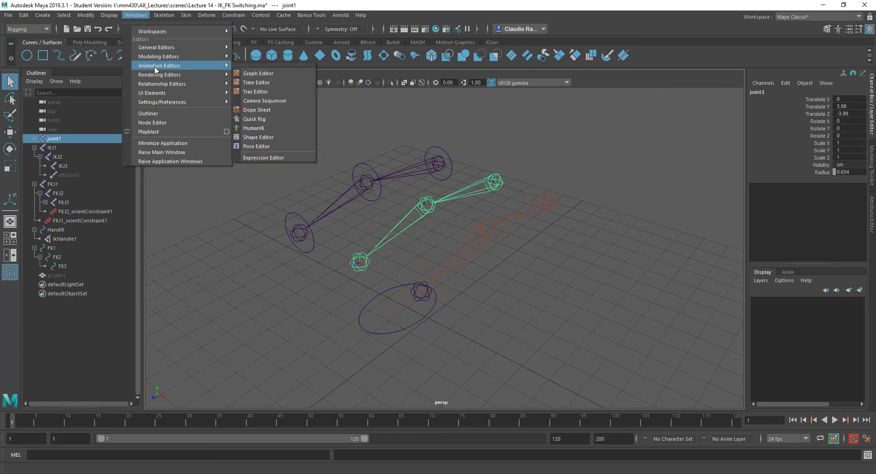
pyautogui.click(267, 157)
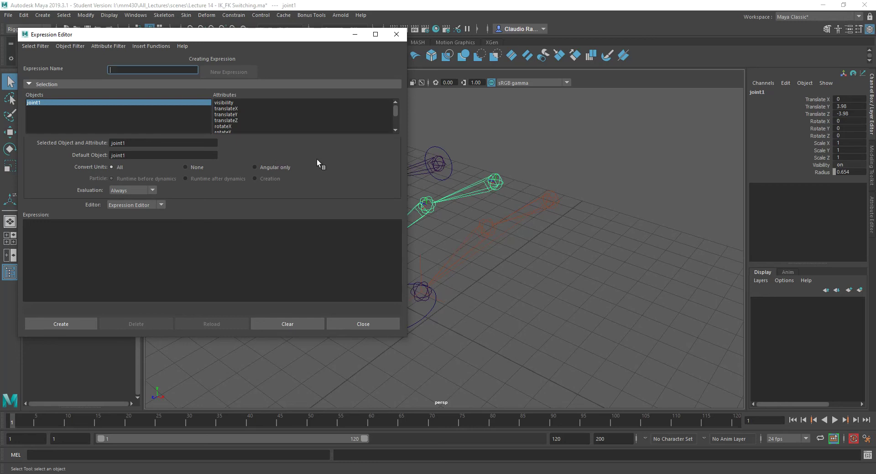
# Pick joint1's rotateY attribute in the Expression Editor and note joint1.rotateY as the first line in Notepad.
pyautogui.scroll(-1, 395, 112)
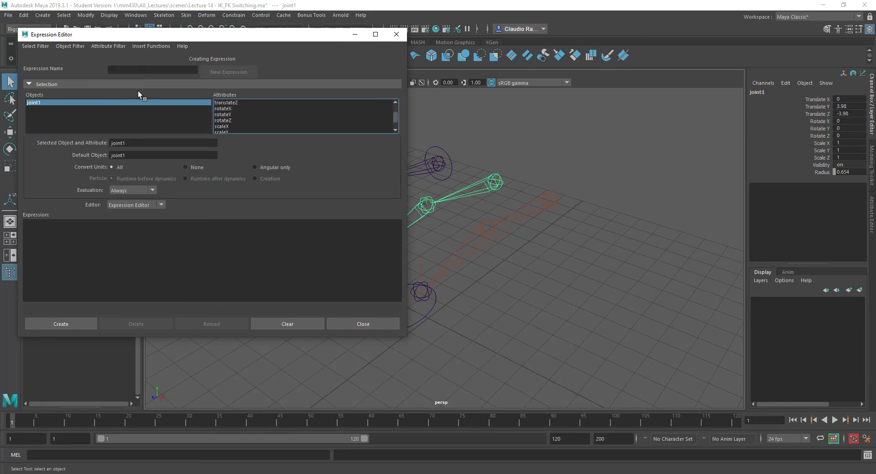
pyautogui.click(499, 185)
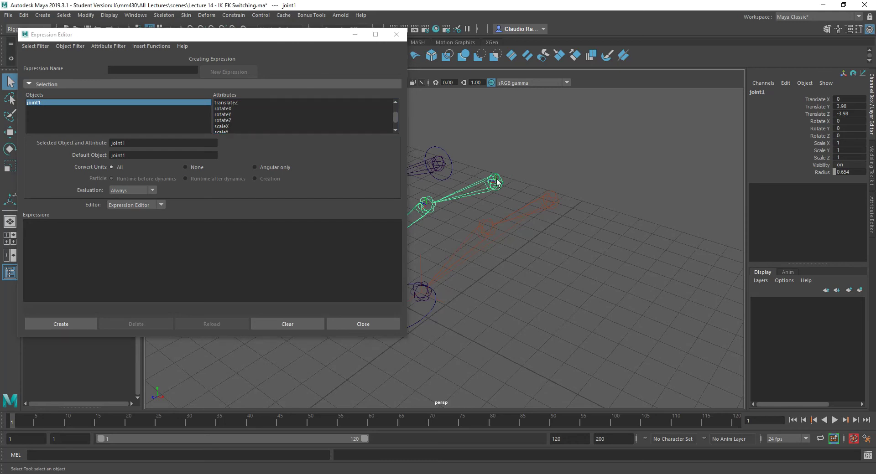
pyautogui.click(227, 114)
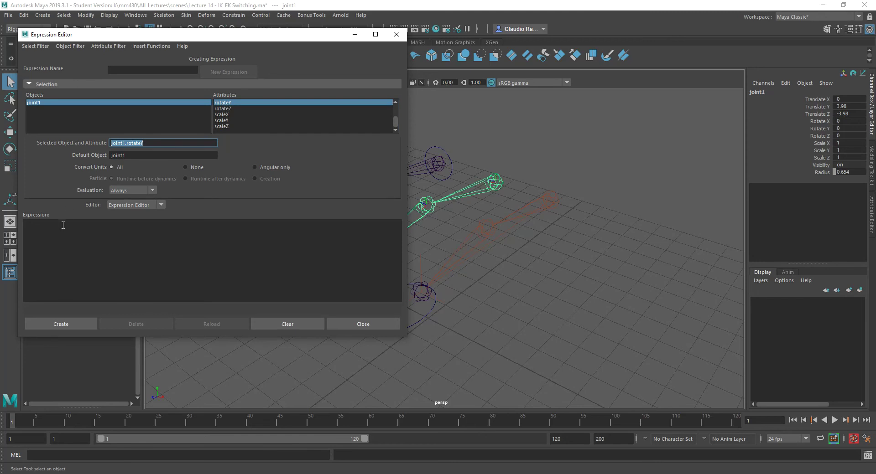
pyautogui.click(375, 473)
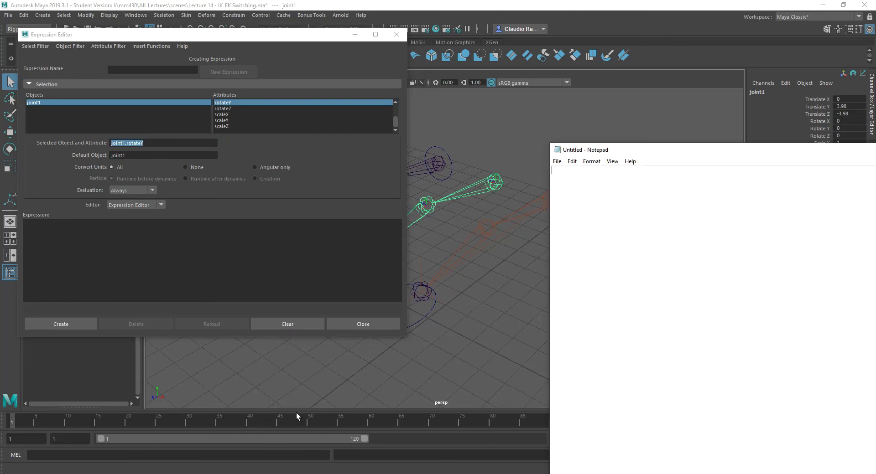
pyautogui.write('joint1.rotateY')
pyautogui.press('Return')
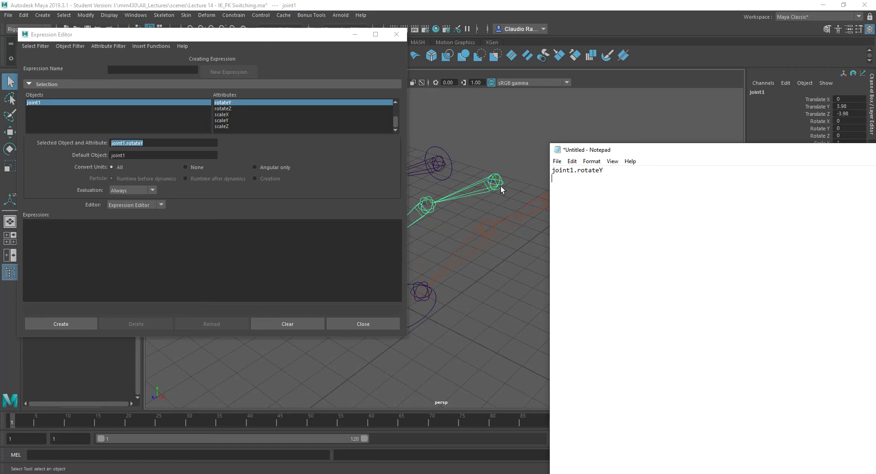
# Select FKJ1, pick its rotateY attribute and copy FKJ1.rotateY onto the second line of the Notepad document.
pyautogui.click(439, 164)
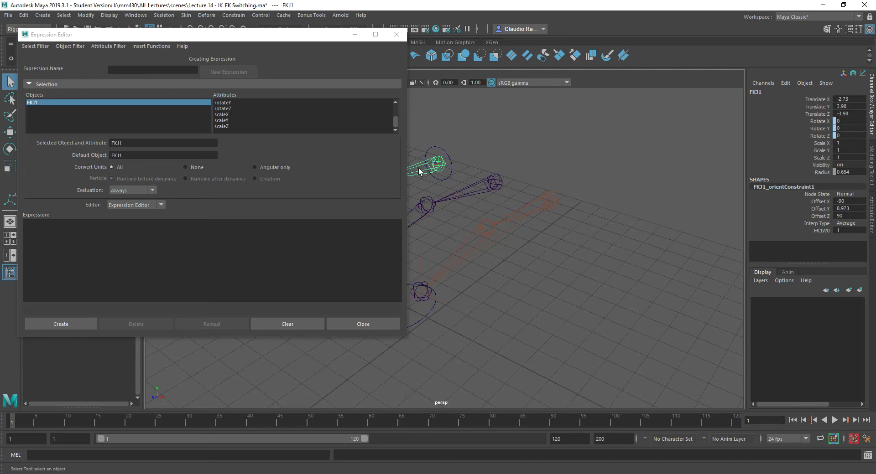
pyautogui.click(228, 103)
pyautogui.moveTo(154, 145); pyautogui.dragTo(89, 145)
pyautogui.hotkey('ctrl', 'c')
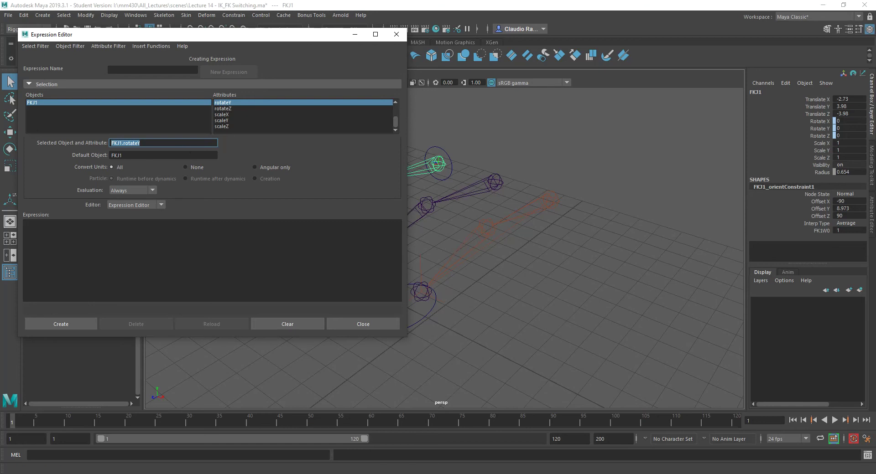
pyautogui.hotkey('alt', 'Tab')
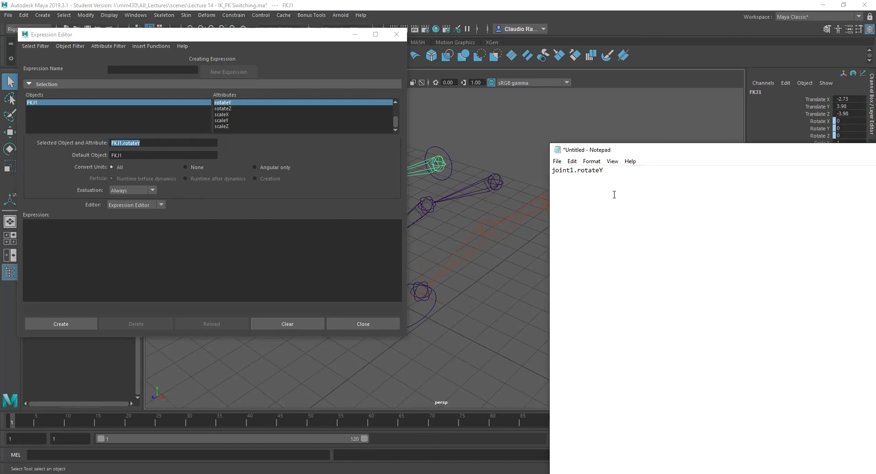
pyautogui.press('Return')
pyautogui.hotkey('ctrl', 'v')
# Select IKJ1, pick its rotateY attribute and add IKJ1.rotateY as the third line in Notepad.
pyautogui.click(530, 207)
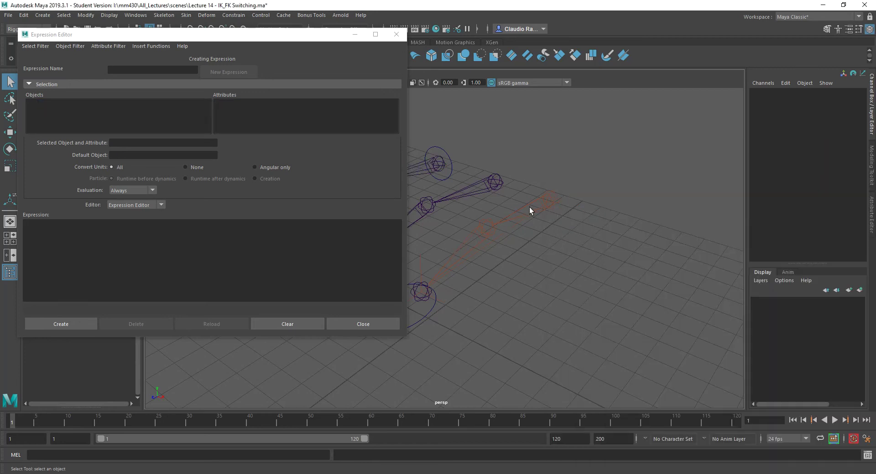
pyautogui.click(556, 196)
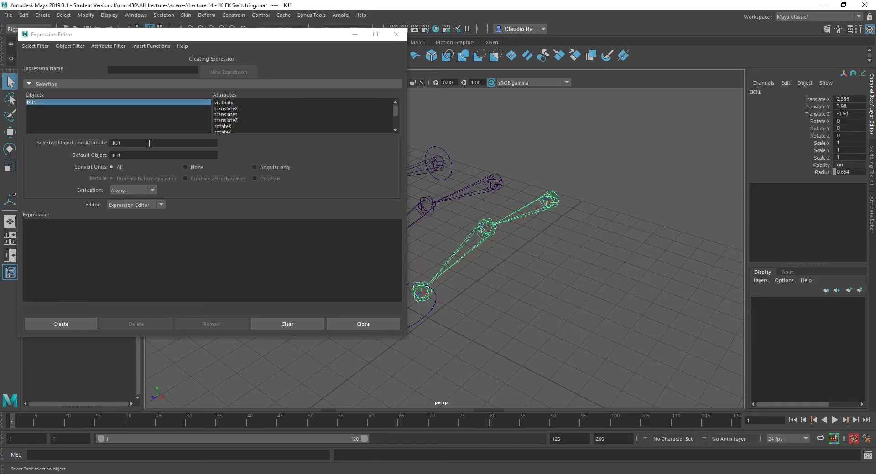
pyautogui.click(232, 131)
pyautogui.scroll(-2, 234, 132)
pyautogui.moveTo(145, 142); pyautogui.dragTo(72, 141)
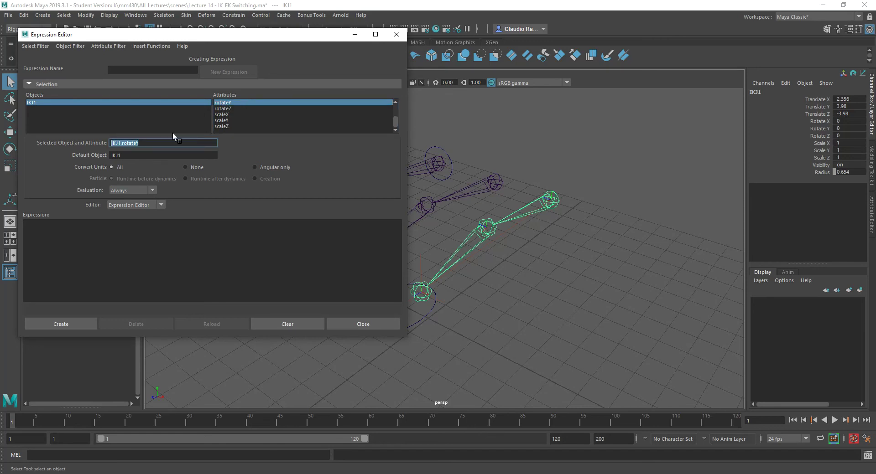
pyautogui.hotkey('alt', 'Tab')
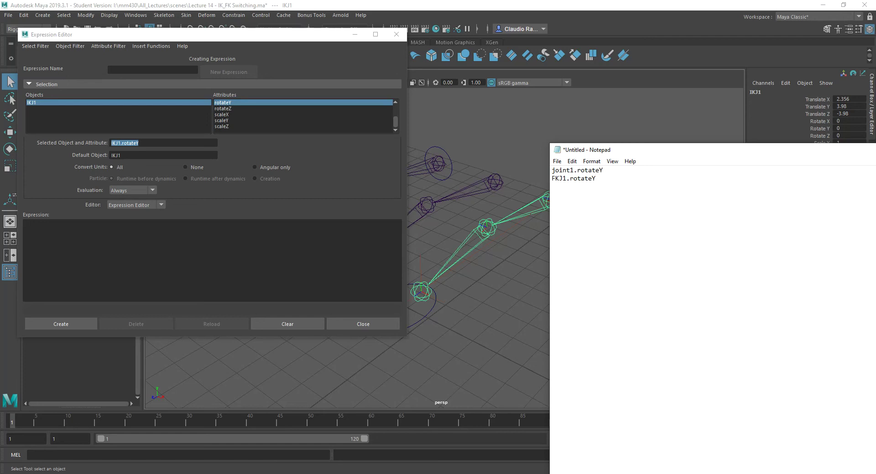
pyautogui.press('Return')
pyautogui.write('IKJ1.rotateY')
# Select the HandIK control curve, copy its attribute name HandIK.FK_IK onto the next Notepad line and reposition the Notepad window.
pyautogui.moveTo(625, 149); pyautogui.dragTo(625, 186)
pyautogui.hotkey('alt', 'Tab')
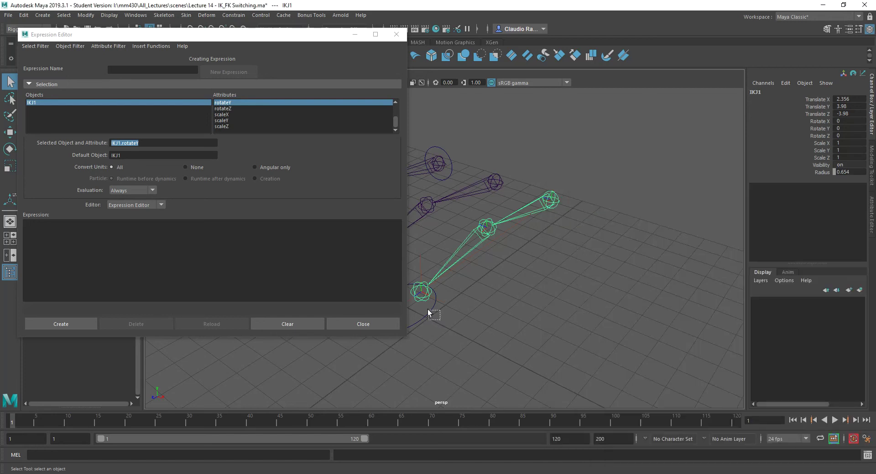
pyautogui.click(423, 311)
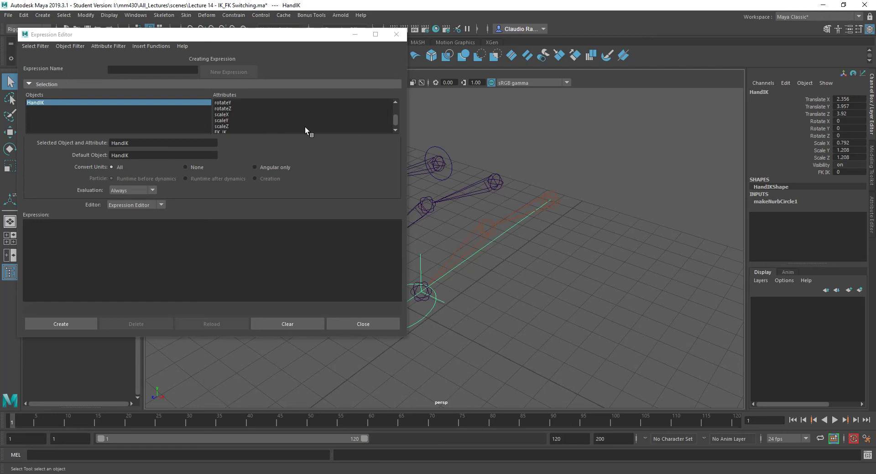
pyautogui.click(224, 126)
pyautogui.moveTo(154, 144); pyautogui.dragTo(76, 138)
pyautogui.hotkey('ctrl', 'c')
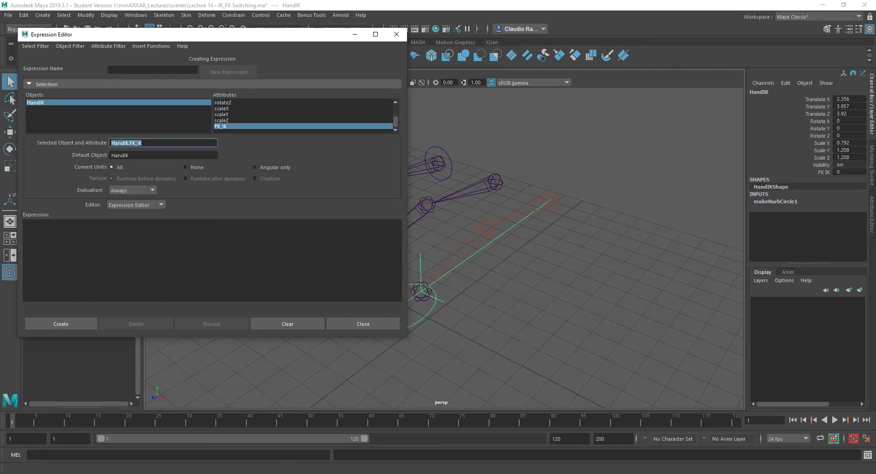
pyautogui.hotkey('alt', 'Tab')
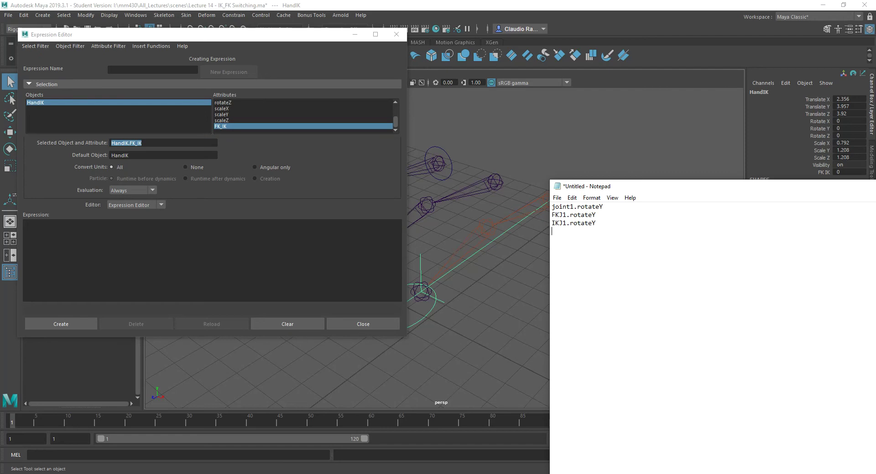
pyautogui.hotkey('ctrl', 'v')
pyautogui.moveTo(640, 187); pyautogui.dragTo(524, 159)
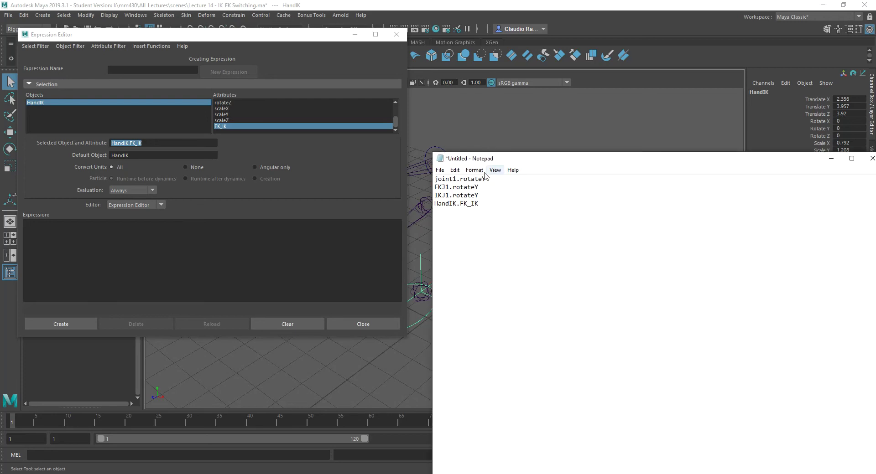
# Insert a blank line after joint1.rotateY in Notepad and add an equals sign to start the formula.
pyautogui.press('Return')
pyautogui.click(507, 179)
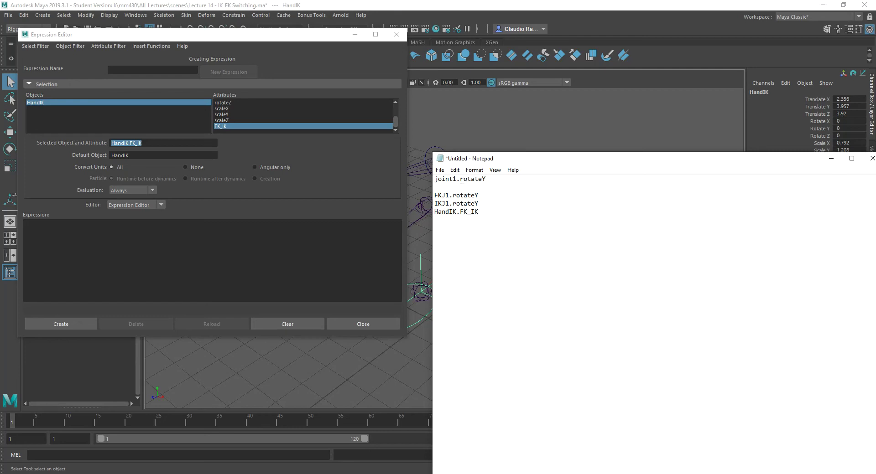
pyautogui.moveTo(486, 179); pyautogui.dragTo(419, 182)
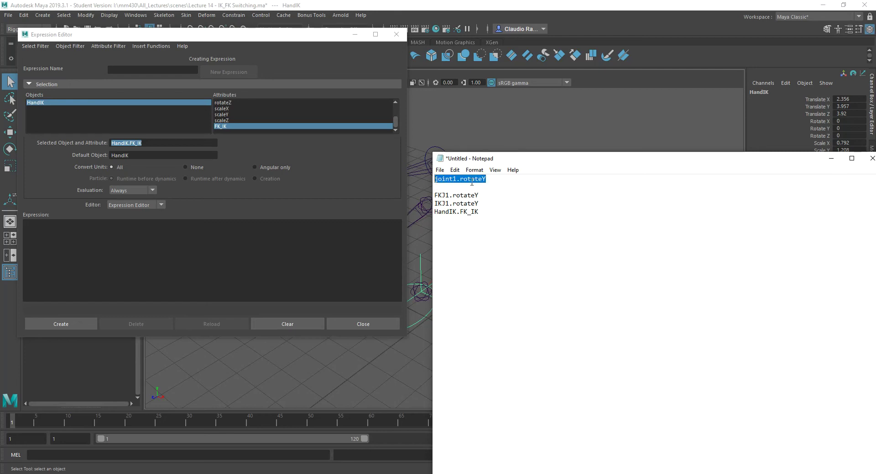
pyautogui.click(506, 182)
pyautogui.write('=')
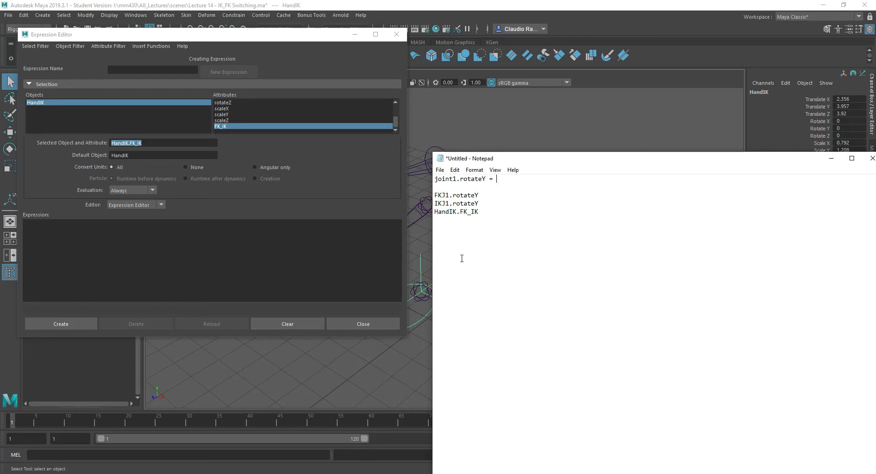
# Build the IK term of the formula by appending HandIK.FK_IK*IKJ1.rotateY after the equals sign.
pyautogui.moveTo(487, 211); pyautogui.dragTo(433, 214)
pyautogui.hotkey('ctrl', 'c')
pyautogui.click(508, 181)
pyautogui.hotkey('ctrl', 'v')
pyautogui.write('*')
pyautogui.moveTo(486, 201); pyautogui.dragTo(431, 206)
pyautogui.hotkey('ctrl', 'c')
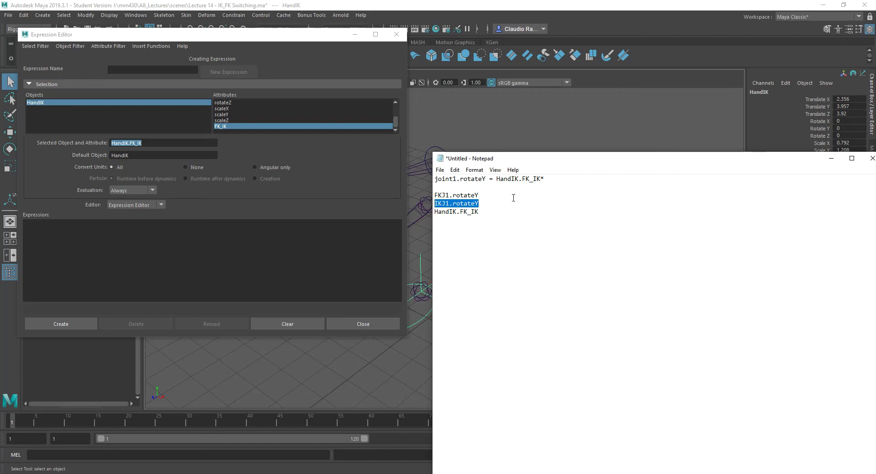
pyautogui.click(552, 178)
pyautogui.hotkey('ctrl', 'v')
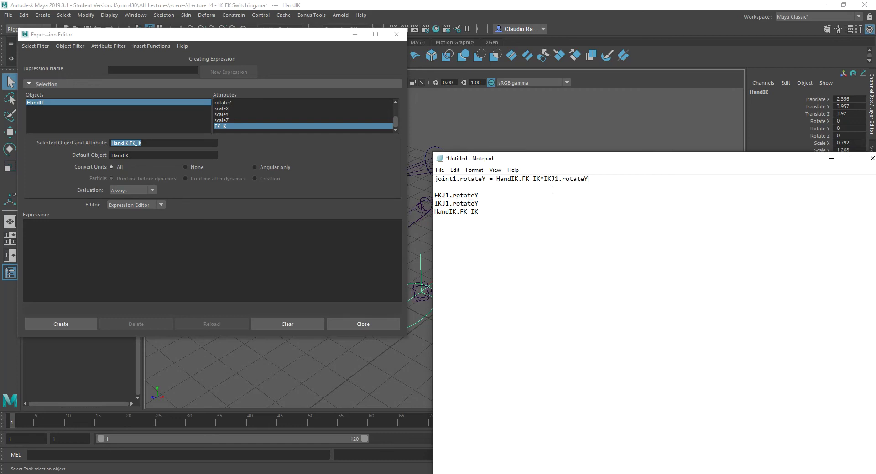
pyautogui.moveTo(540, 179); pyautogui.dragTo(496, 179)
pyautogui.moveTo(589, 179); pyautogui.dragTo(543, 179)
pyautogui.moveTo(496, 179); pyautogui.dragTo(435, 179)
# Shift the Notepad window to make room and append + (1-HandIK.FK_IK)* to the joint1.rotateY formula.
pyautogui.moveTo(587, 178); pyautogui.dragTo(458, 151)
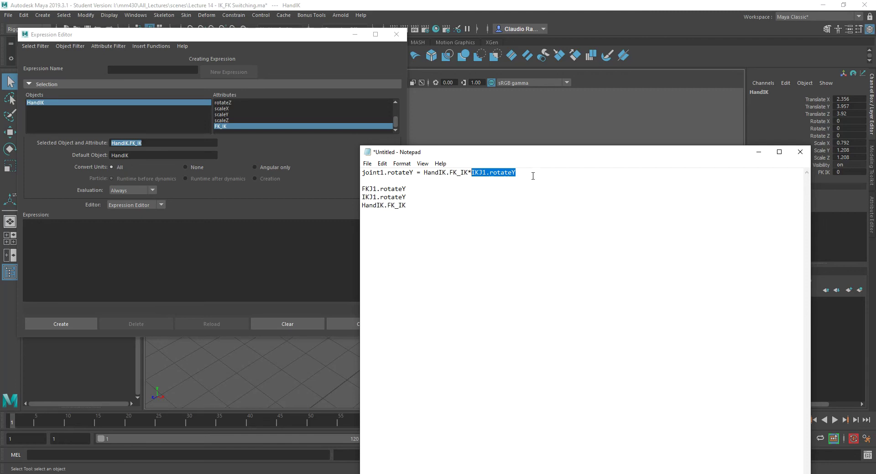
pyautogui.click(531, 173)
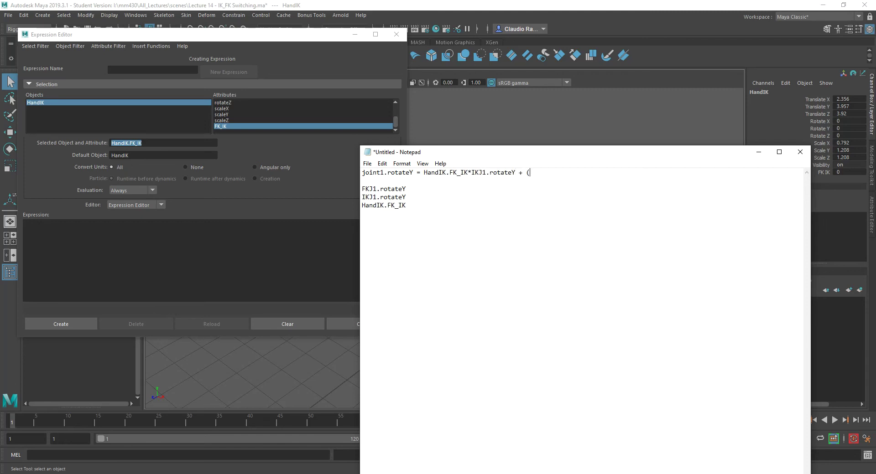
pyautogui.write('+ (1-')
pyautogui.moveTo(412, 206); pyautogui.dragTo(346, 209)
pyautogui.hotkey('ctrl', 'c')
pyautogui.click(564, 171)
pyautogui.hotkey('ctrl', 'v')
pyautogui.write(')*')
# Copy FKJ1.rotateY onto a new line directly below the joint1.rotateY formula.
pyautogui.moveTo(406, 189); pyautogui.dragTo(360, 189)
pyautogui.hotkey('ctrl', 'c')
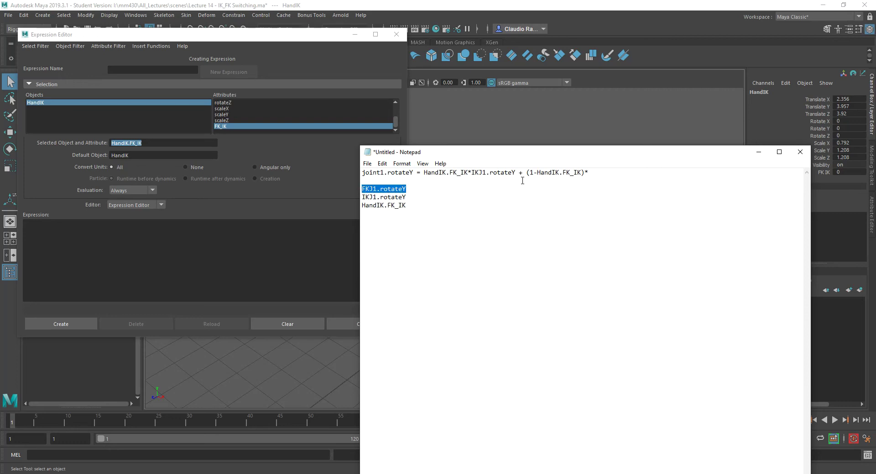
pyautogui.click(592, 174)
pyautogui.press('Return')
pyautogui.hotkey('ctrl', 'v')
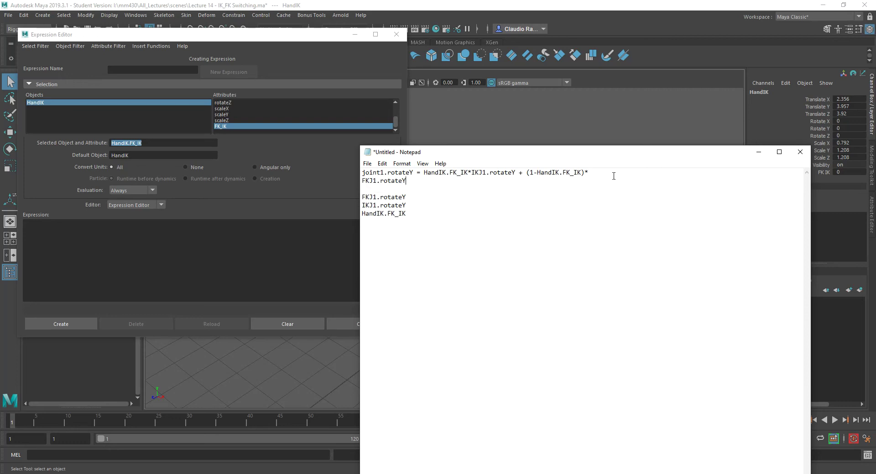
pyautogui.hotkey('ctrl', 'z')
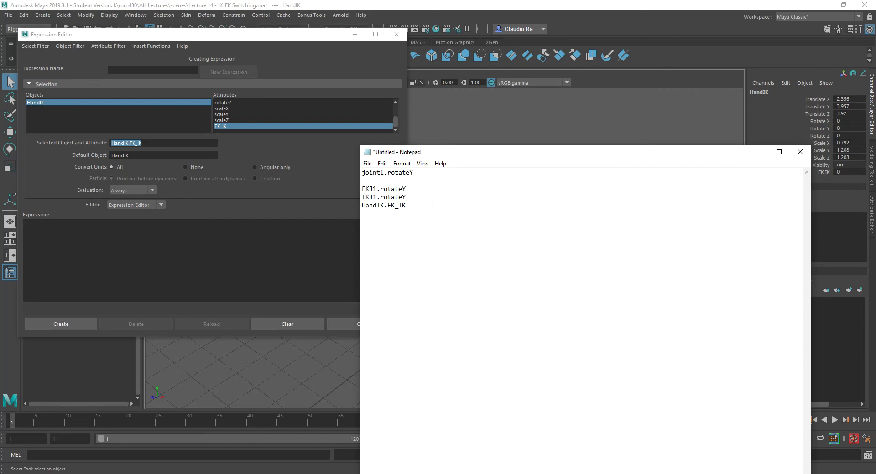
pyautogui.hotkey('ctrl', 'z')
# Move the copied FKJ1.rotateY up to the end of the formula and close the statement with a semicolon.
pyautogui.click(402, 181)
pyautogui.moveTo(411, 181); pyautogui.dragTo(362, 181)
pyautogui.hotkey('ctrl', 'x')
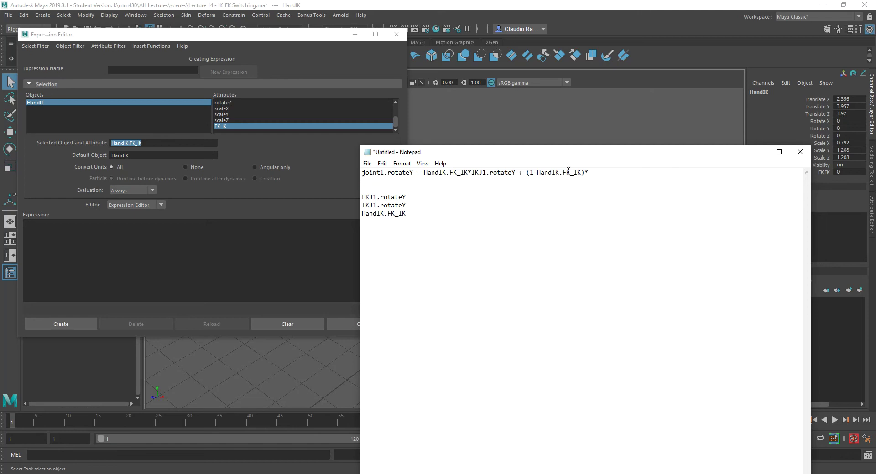
pyautogui.hotkey('ctrl', 'v')
pyautogui.write(';')
# Examine the finished formula's terms in Notepad and compare joint1.rotateY and HandIK.FK_IK with the joint1 chain in the Maya viewport.
pyautogui.moveTo(478, 152); pyautogui.dragTo(467, 98)
pyautogui.moveTo(406, 119); pyautogui.dragTo(352, 119)
pyautogui.moveTo(412, 119); pyautogui.dragTo(625, 120)
pyautogui.moveTo(402, 120); pyautogui.dragTo(350, 122)
pyautogui.moveTo(430, 98); pyautogui.dragTo(441, 240)
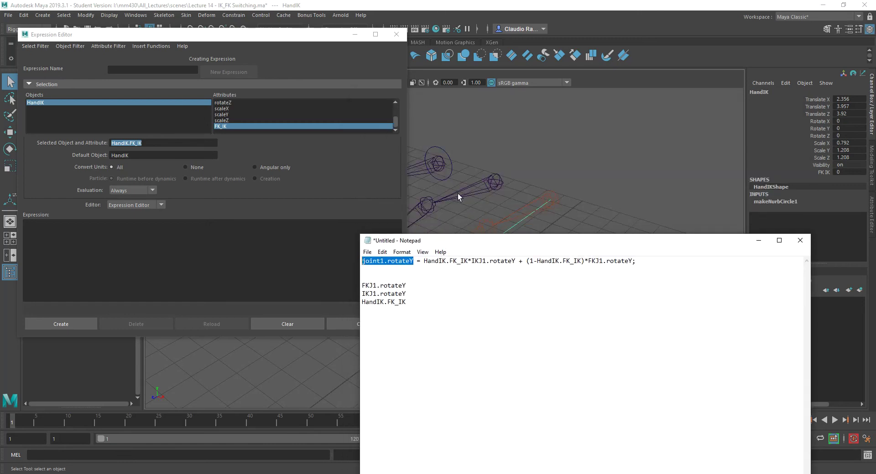
pyautogui.click(485, 180)
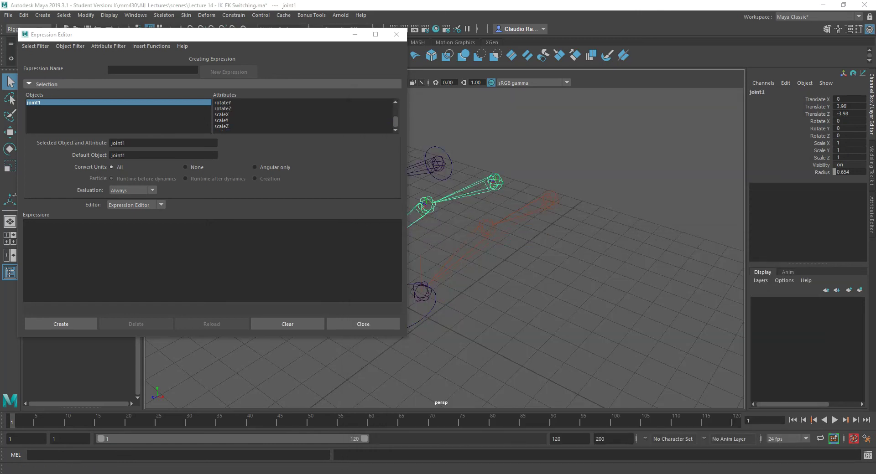
pyautogui.hotkey('alt', 'Tab')
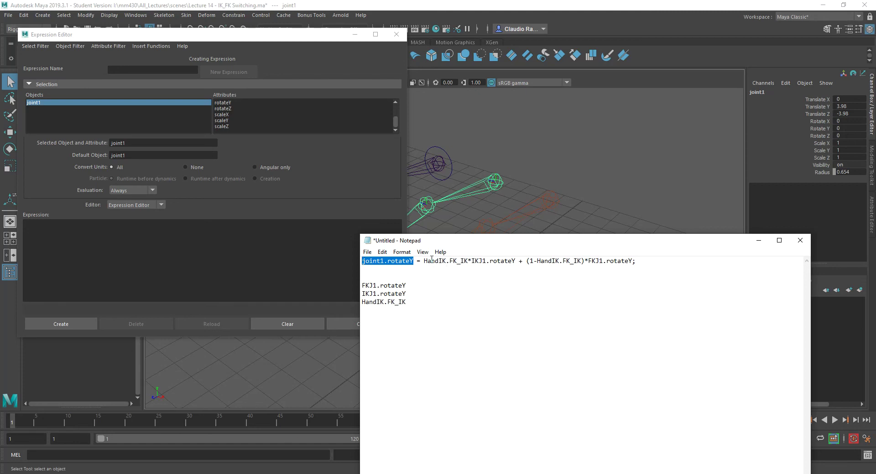
pyautogui.moveTo(424, 263); pyautogui.dragTo(461, 264)
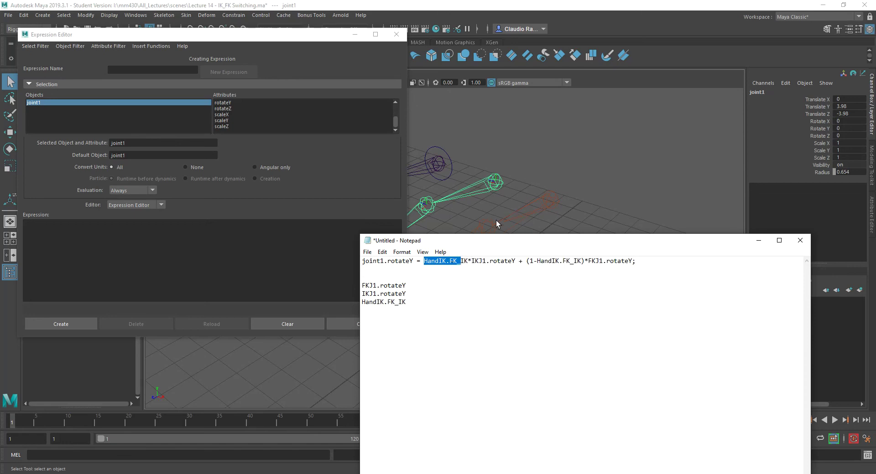
# Examine the HandIK.FK_IK*IKJ1.rotateY and (1-HandIK.FK_IK)*FKJ1.rotateY terms of the joint1.rotateY formula in Notepad.
pyautogui.moveTo(465, 246); pyautogui.dragTo(544, 252)
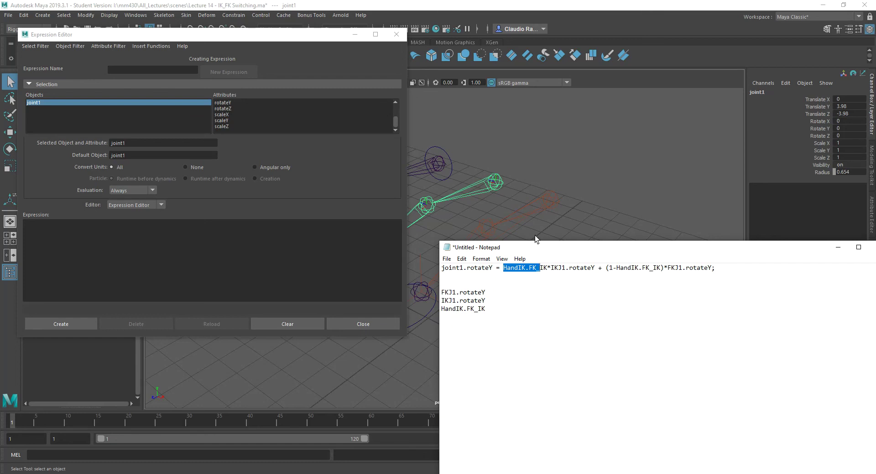
pyautogui.moveTo(531, 248)
pyautogui.mouseDown()
pyautogui.moveTo(512, 250)
pyautogui.moveTo(464, 225)
pyautogui.moveTo(470, 246)
pyautogui.moveTo(435, 245)
pyautogui.moveTo(529, 248)
pyautogui.mouseUp()
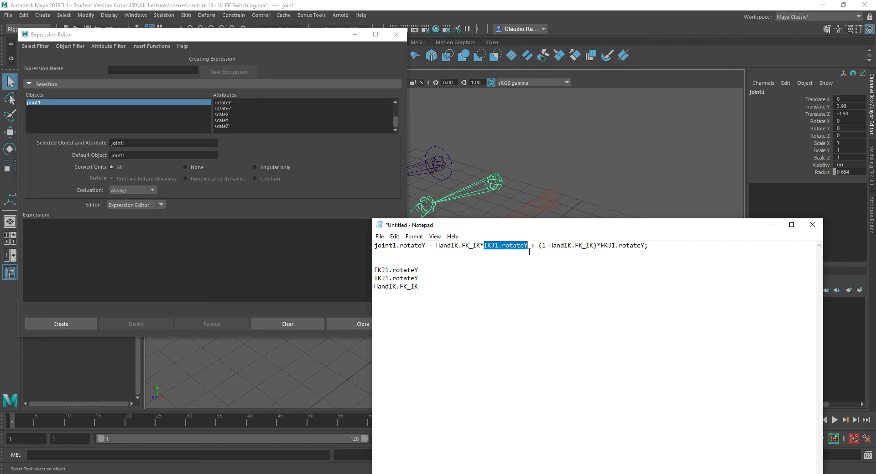
pyautogui.moveTo(481, 246); pyautogui.dragTo(433, 246)
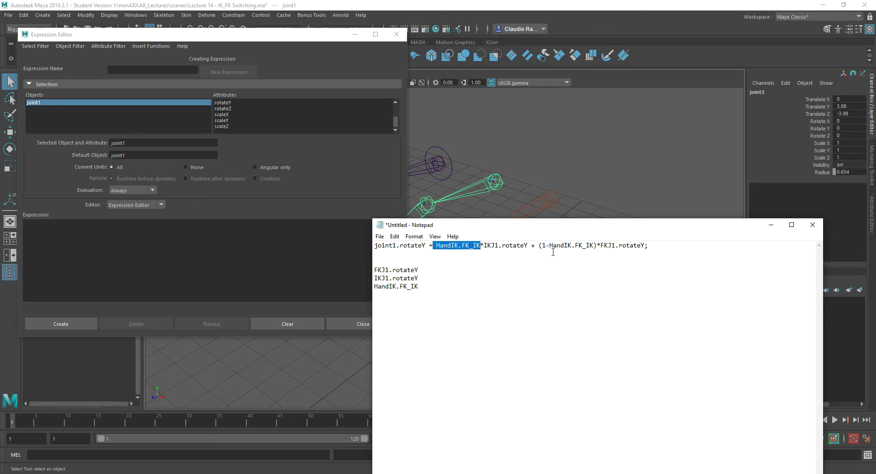
pyautogui.moveTo(542, 246); pyautogui.dragTo(594, 251)
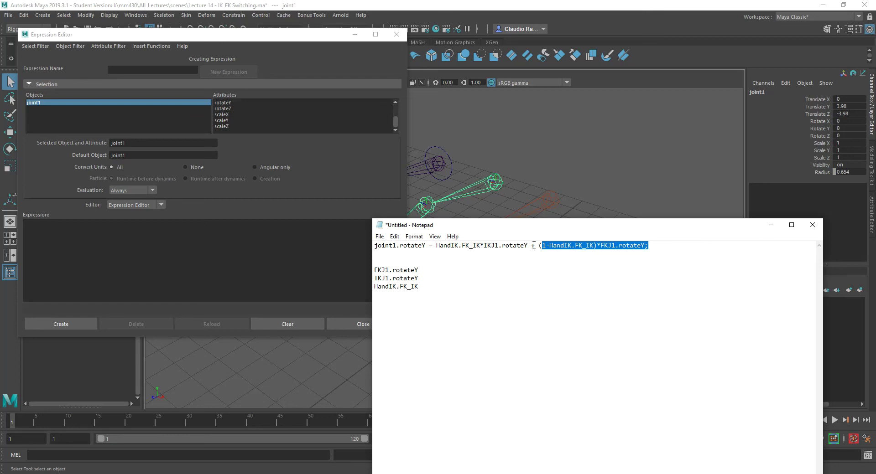
pyautogui.click(619, 244)
pyautogui.moveTo(602, 245); pyautogui.dragTo(650, 246)
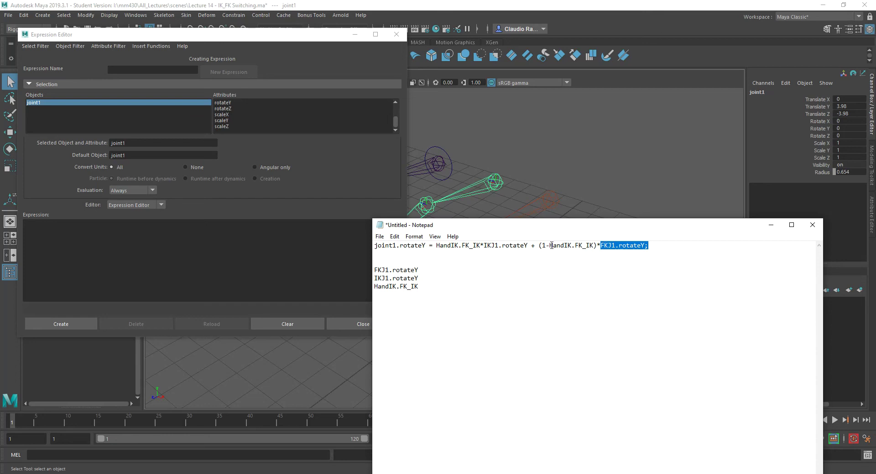
pyautogui.moveTo(537, 245); pyautogui.dragTo(672, 245)
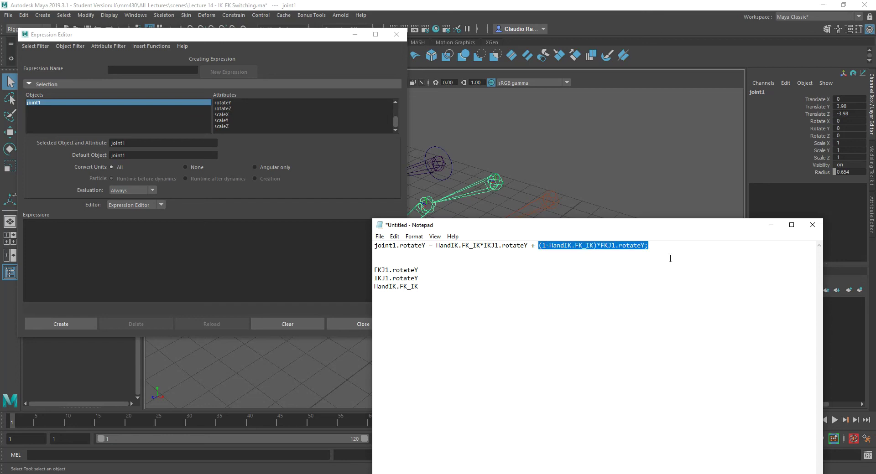
pyautogui.click(611, 246)
pyautogui.moveTo(617, 246); pyautogui.dragTo(600, 245)
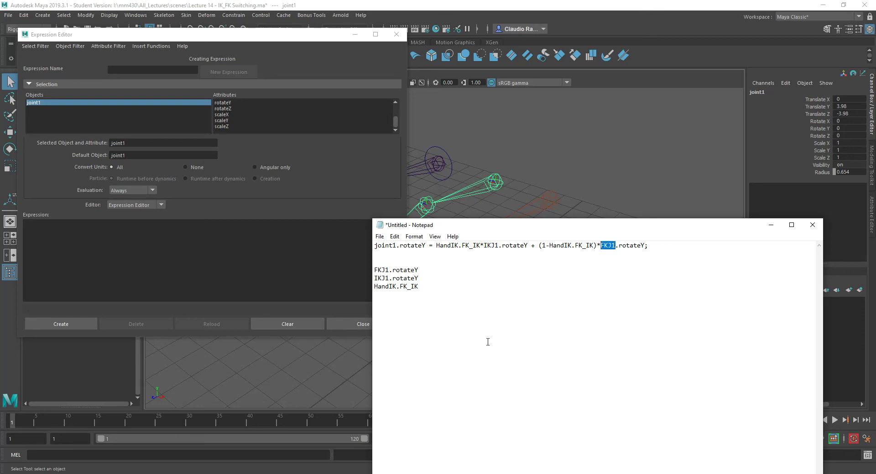
pyautogui.moveTo(480, 246); pyautogui.dragTo(436, 249)
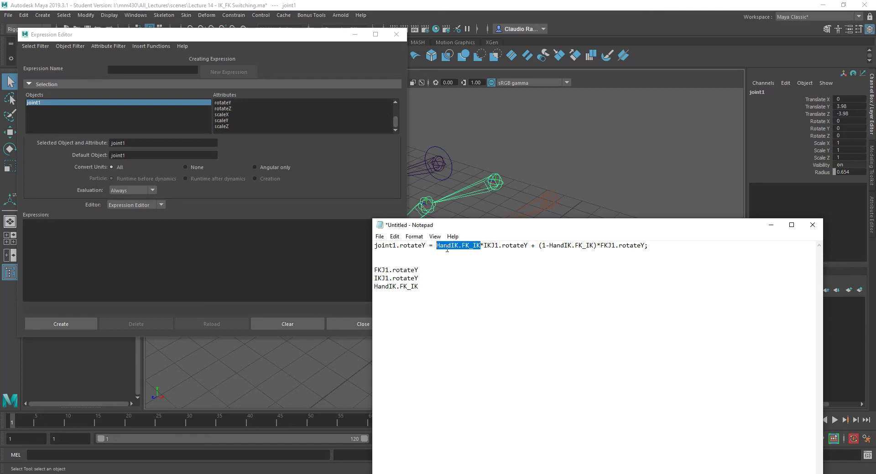
pyautogui.moveTo(525, 245); pyautogui.dragTo(483, 246)
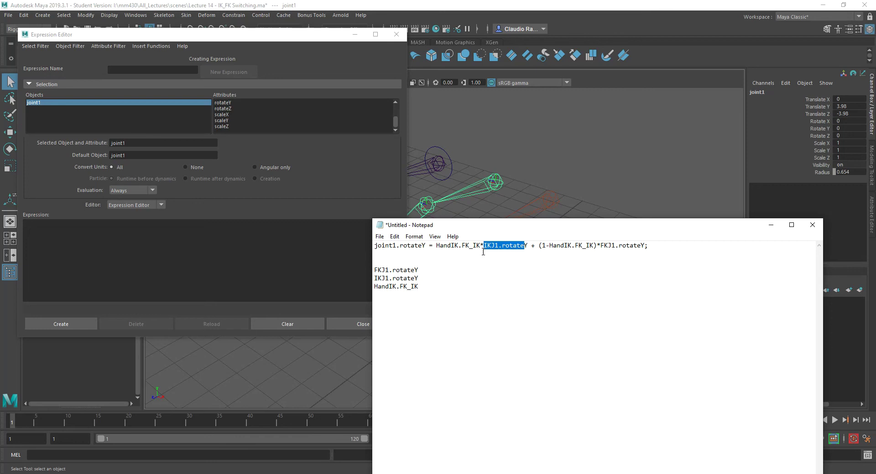
pyautogui.moveTo(527, 246); pyautogui.dragTo(436, 248)
pyautogui.click(456, 249)
pyautogui.moveTo(600, 246); pyautogui.dragTo(650, 247)
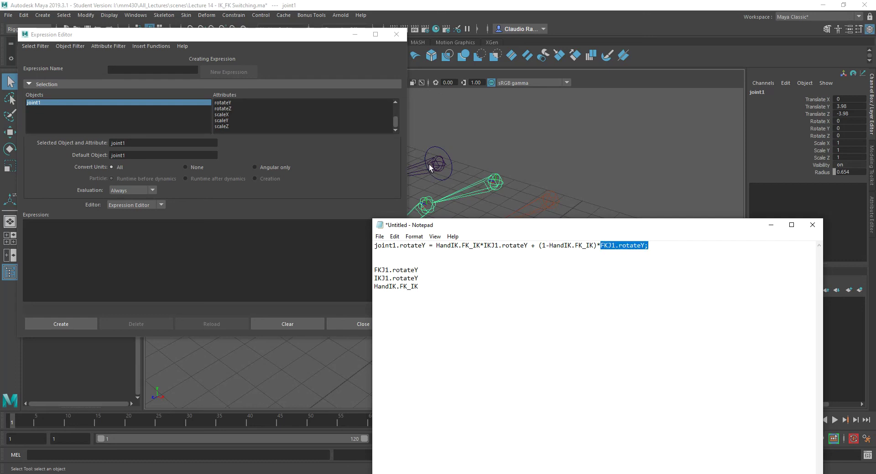
pyautogui.click(634, 252)
# Copy the complete joint1.rotateY formula from Notepad and create it in Maya as the expression on joint1's rotateY attribute.
pyautogui.moveTo(649, 246); pyautogui.dragTo(374, 246)
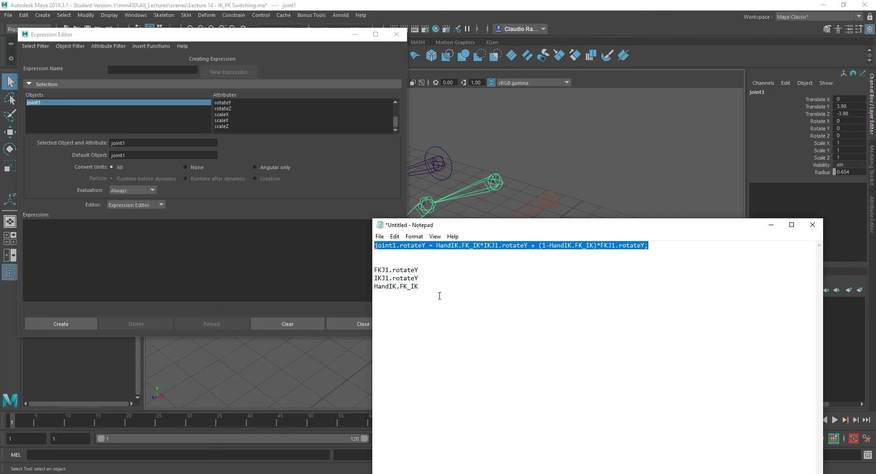
pyautogui.click(274, 57)
pyautogui.click(502, 181)
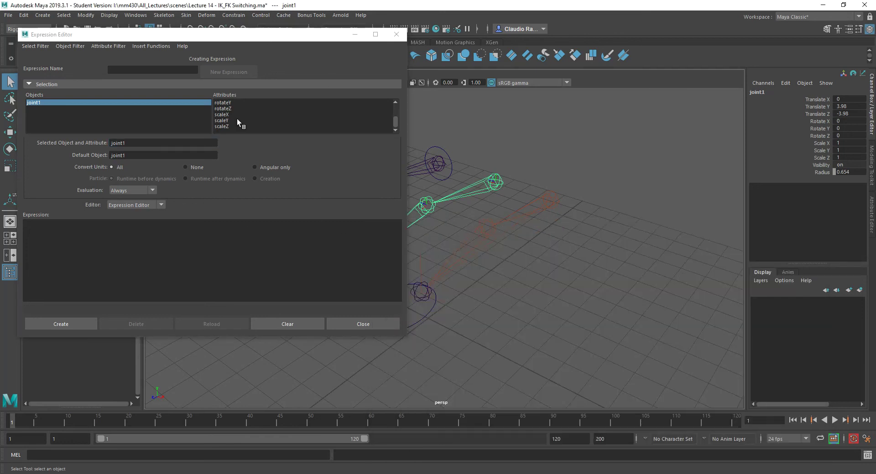
pyautogui.click(228, 102)
pyautogui.click(179, 233)
pyautogui.hotkey('ctrl', 'v')
pyautogui.click(61, 323)
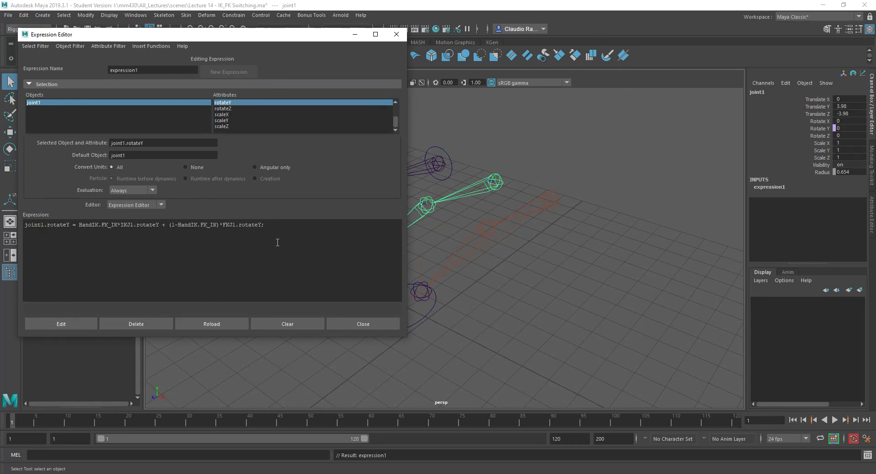
# Create the joint1.rotateZ expression by reusing the copied formula with all three rotateY references changed to rotateZ.
pyautogui.click(227, 108)
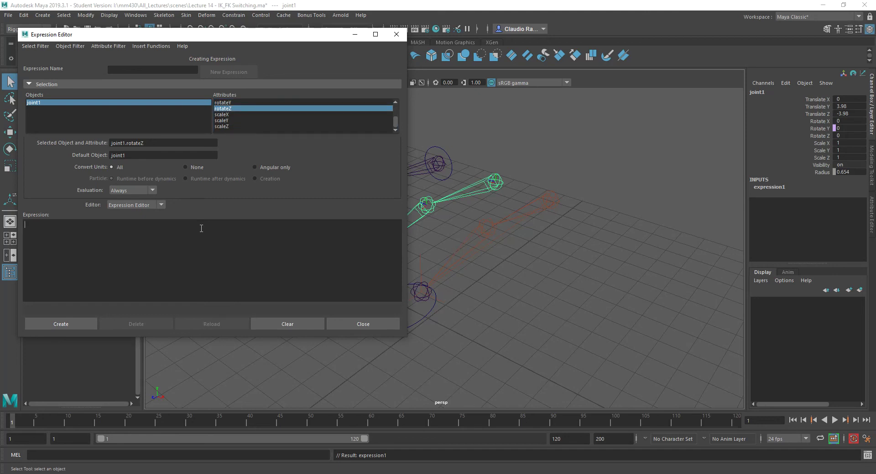
pyautogui.hotkey('ctrl', 'v')
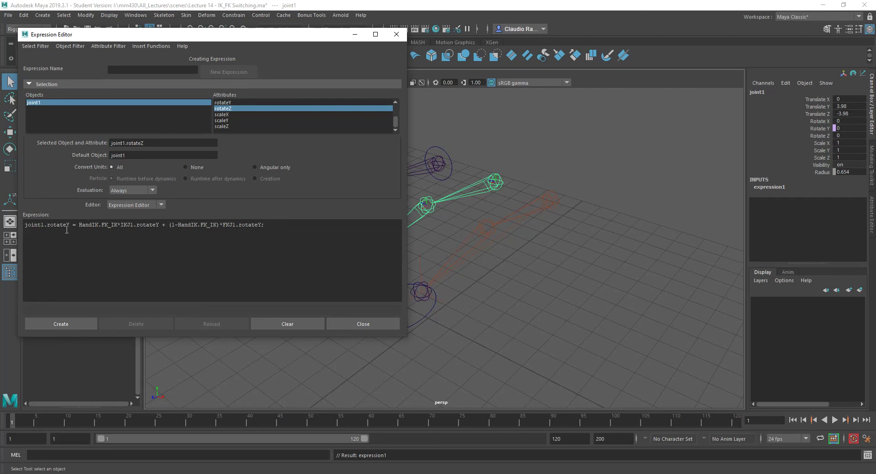
pyautogui.click(67, 226)
pyautogui.write('Z')
pyautogui.moveTo(160, 225); pyautogui.dragTo(158, 225)
pyautogui.write('Z')
pyautogui.moveTo(261, 225); pyautogui.dragTo(258, 225)
pyautogui.write('Z')
pyautogui.click(61, 324)
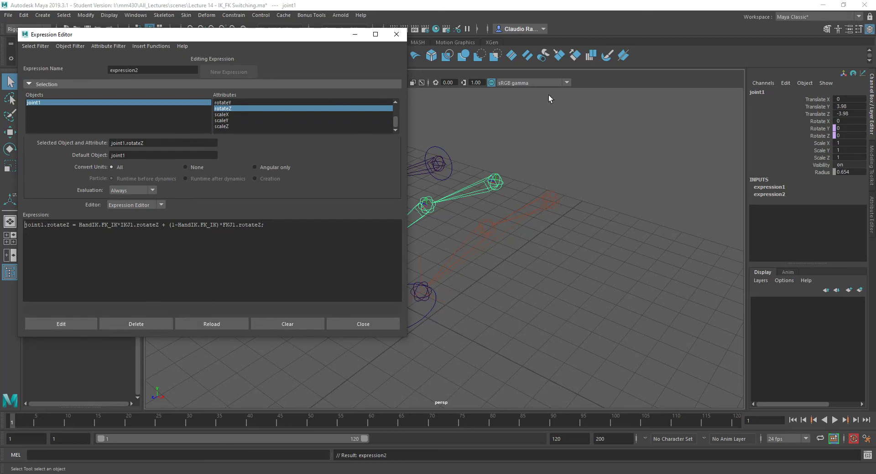
# Shift the Expression Editor aside and set the FK IK attribute of the HandIK control to 1.
pyautogui.moveTo(322, 37); pyautogui.dragTo(295, 36)
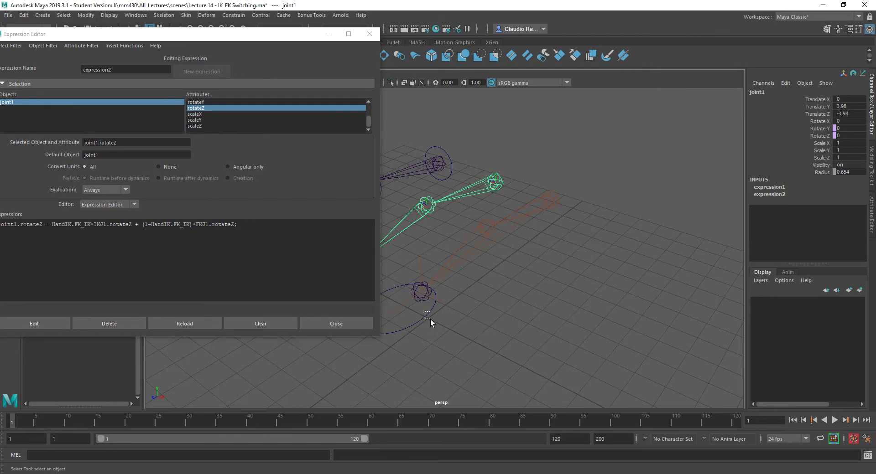
pyautogui.click(424, 312)
pyautogui.click(852, 172)
pyautogui.write('1')
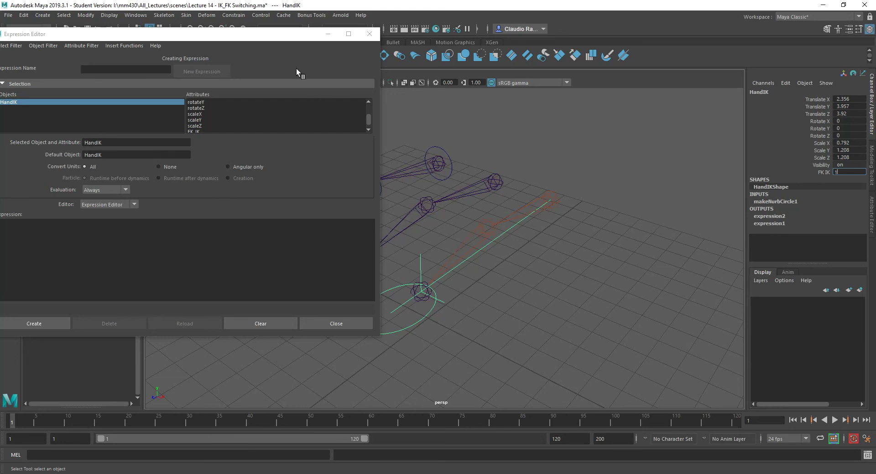
# Test the IK mode by moving HandIK along Z to about 1.535, and undo the move.
pyautogui.moveTo(269, 42); pyautogui.dragTo(261, 41)
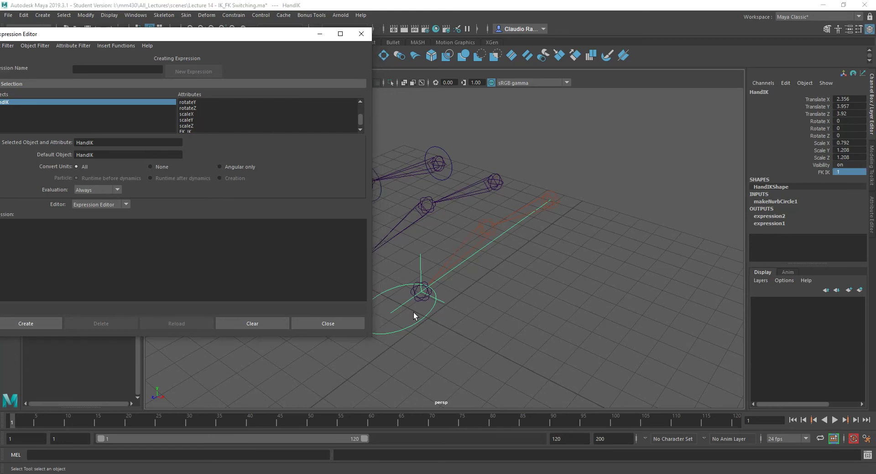
pyautogui.click(429, 330)
pyautogui.press('w')
pyautogui.moveTo(402, 304); pyautogui.dragTo(463, 278)
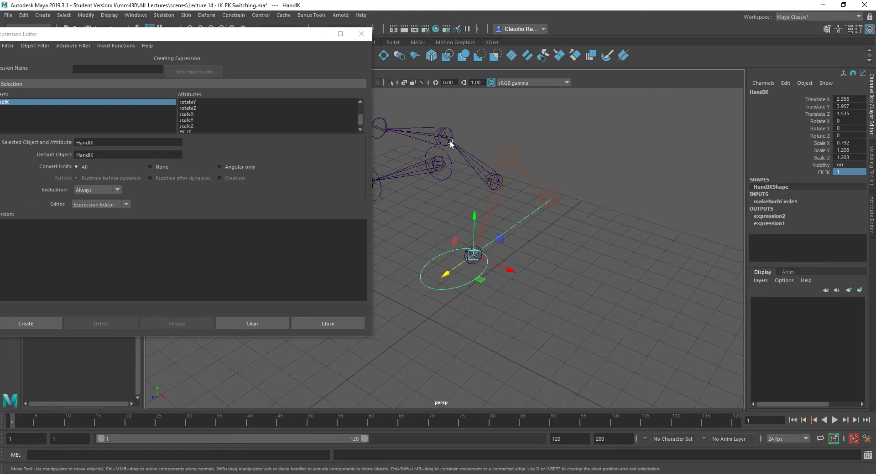
pyautogui.hotkey('ctrl', 'z')
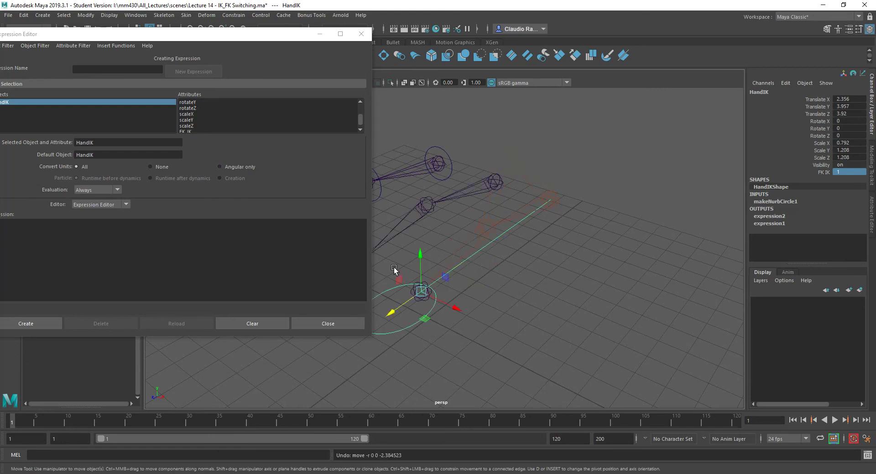
# Copy the full text of joint1's existing rotateY expression in the Expression Editor.
pyautogui.moveTo(216, 40); pyautogui.dragTo(251, 42)
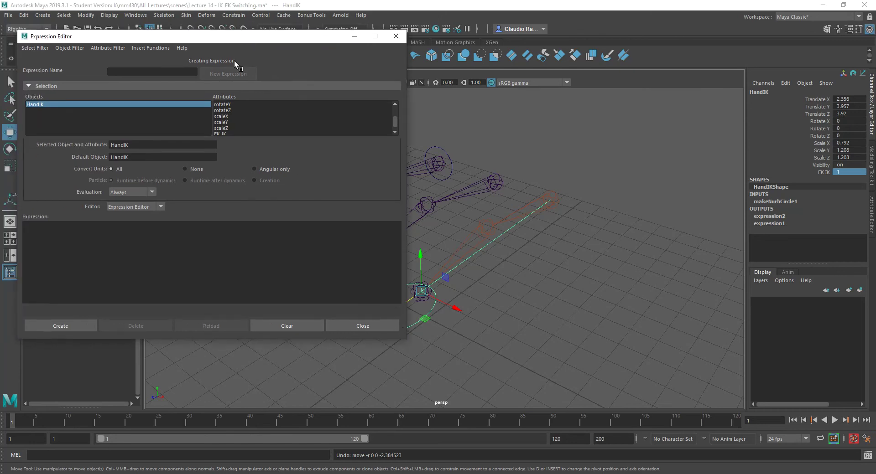
pyautogui.click(496, 191)
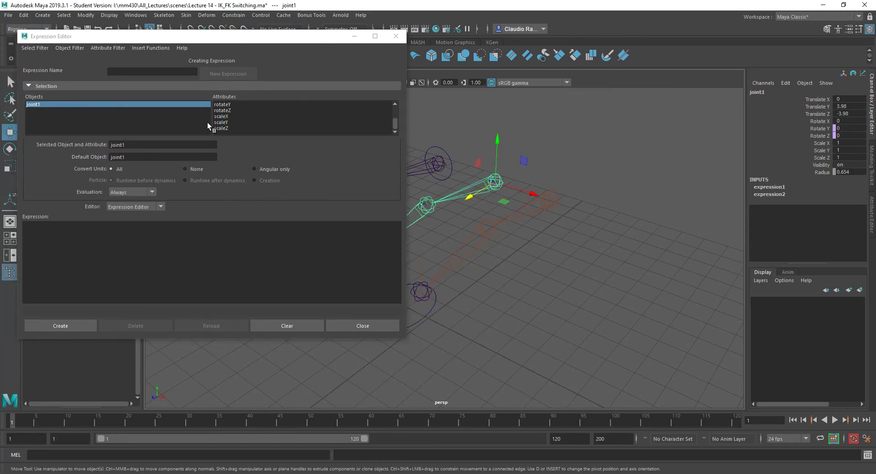
pyautogui.click(223, 104)
pyautogui.moveTo(274, 227); pyautogui.dragTo(11, 231)
pyautogui.hotkey('ctrl', 'c')
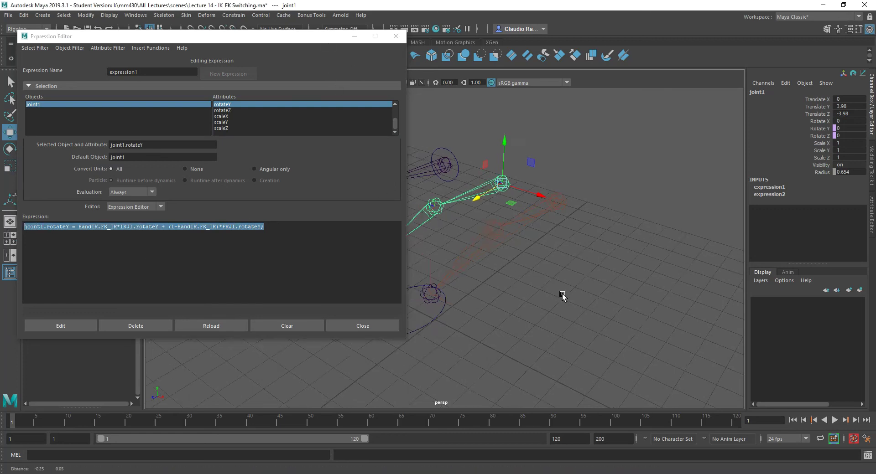
# Create joint2's rotateY expression from the copied formula, changing the references to joint2, IKJ2 and FKJ2, and copy the adapted text.
pyautogui.click(502, 225)
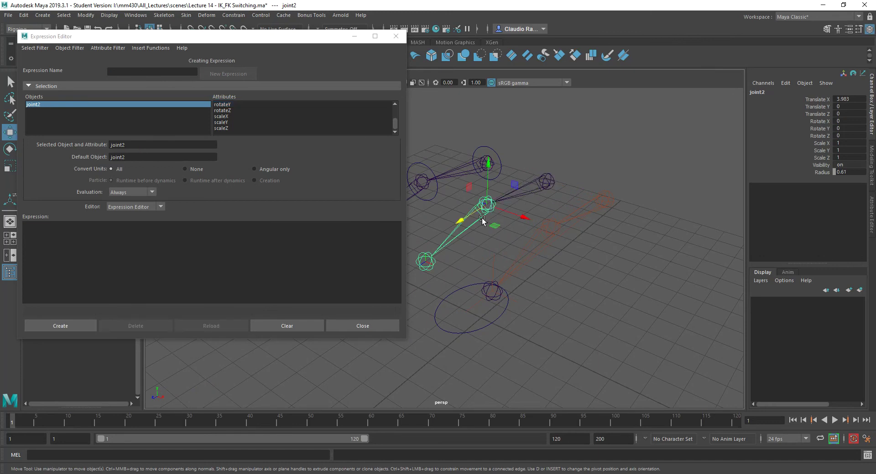
pyautogui.click(223, 104)
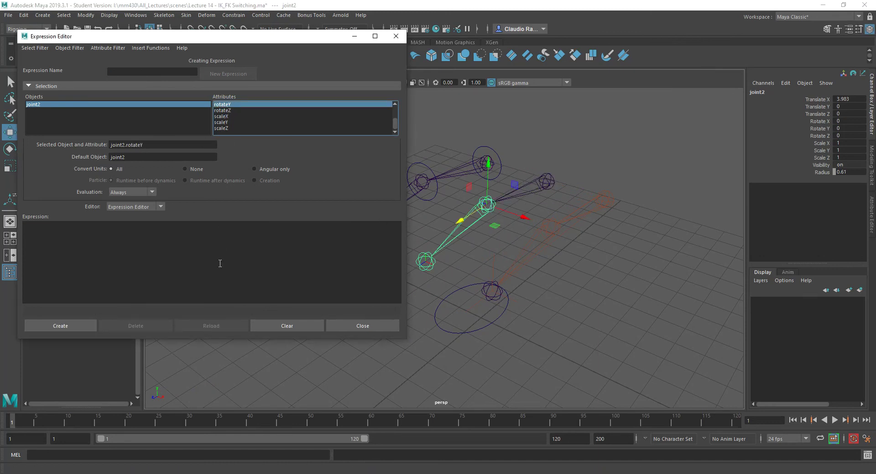
pyautogui.hotkey('ctrl', 'v')
pyautogui.moveTo(44, 227); pyautogui.dragTo(42, 226)
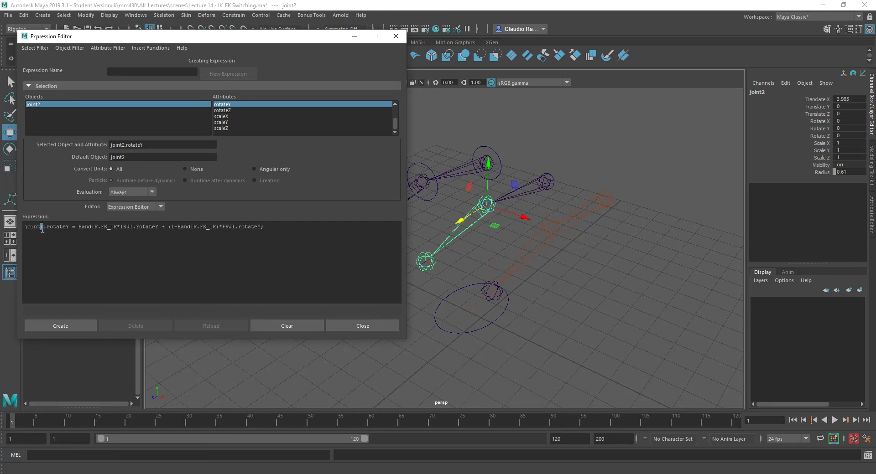
pyautogui.write('2')
pyautogui.moveTo(134, 227); pyautogui.dragTo(131, 227)
pyautogui.write('2')
pyautogui.moveTo(236, 228); pyautogui.dragTo(20, 233)
pyautogui.hotkey('ctrl', 'c')
pyautogui.click(75, 320)
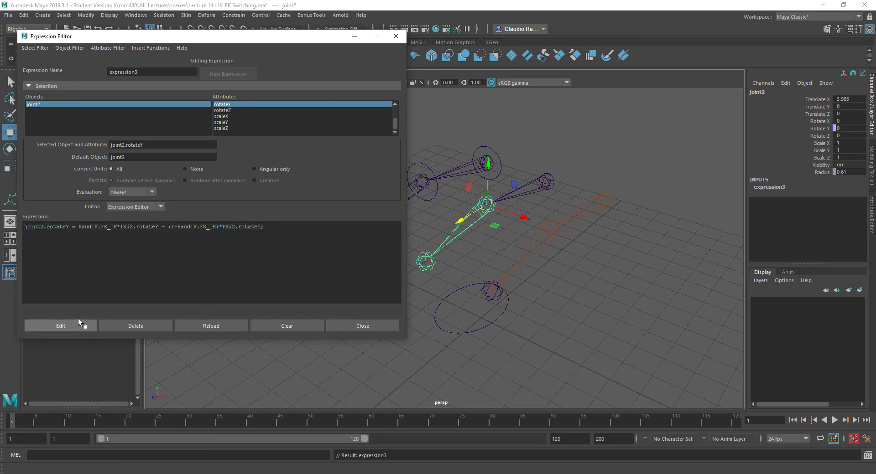
# Create joint2's rotateZ expression from the copied joint2 formula, changing all three rotateY references to rotateZ.
pyautogui.click(223, 111)
pyautogui.click(182, 244)
pyautogui.hotkey('ctrl', 'v')
pyautogui.click(45, 228)
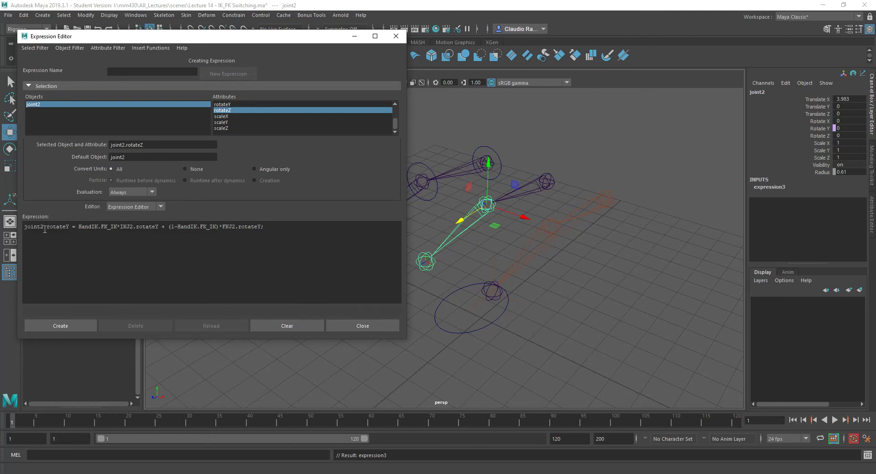
pyautogui.moveTo(69, 227); pyautogui.dragTo(66, 227)
pyautogui.write('Z')
pyautogui.moveTo(161, 227); pyautogui.dragTo(157, 227)
pyautogui.write('Z')
pyautogui.doubleClick(157, 227)
pyautogui.click(157, 227)
pyautogui.click(159, 227)
pyautogui.write('Z')
pyautogui.click(82, 322)
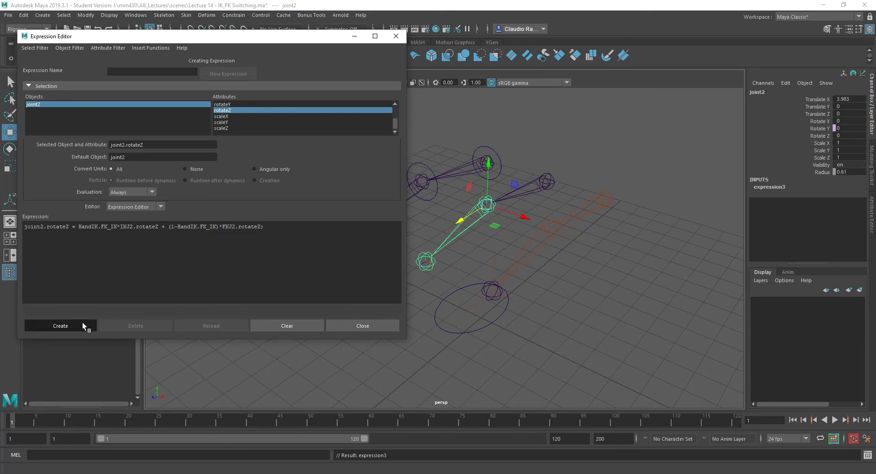
# Move the HandIK control along Z and back to about 3.83 to test the blended joint chain in IK mode.
pyautogui.click(479, 332)
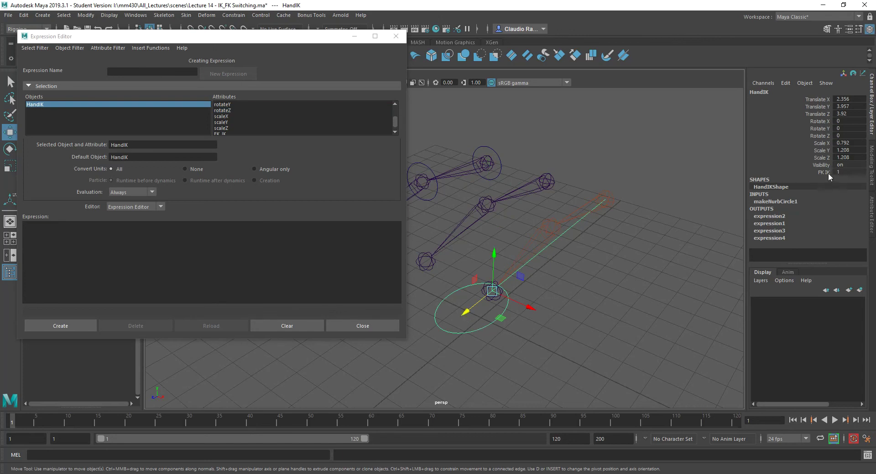
pyautogui.moveTo(463, 312); pyautogui.dragTo(522, 204)
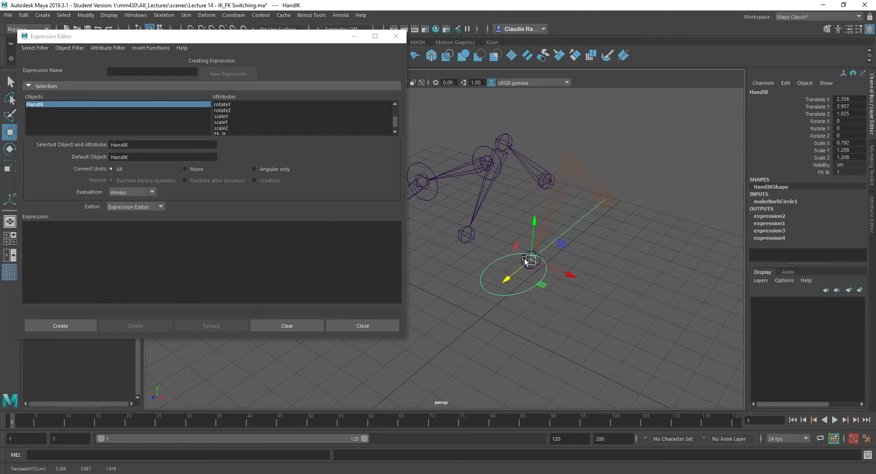
pyautogui.moveTo(509, 279); pyautogui.dragTo(468, 310)
# Set HandIK's FK IK attribute to 0 to switch the blended chain to FK.
pyautogui.click(831, 173)
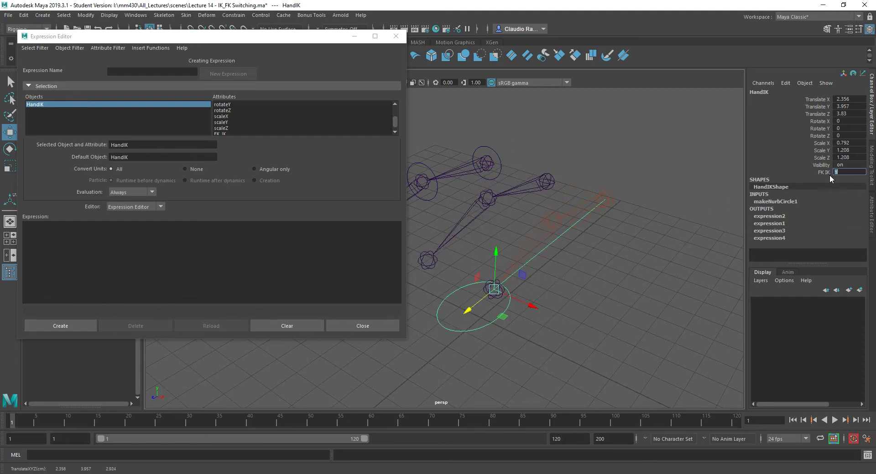
pyautogui.write('0')
pyautogui.press('Return')
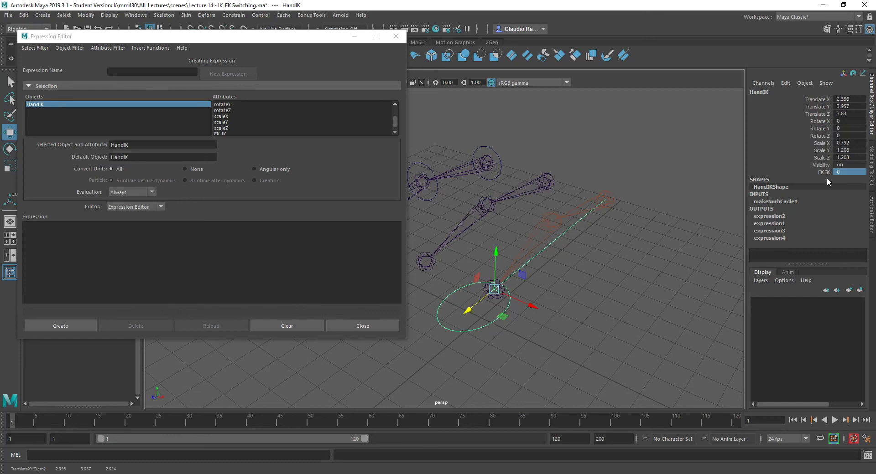
# Test the chain in FK mode by rotating the FK1 control, leaving its Rotate X at about 90.85.
pyautogui.click(493, 151)
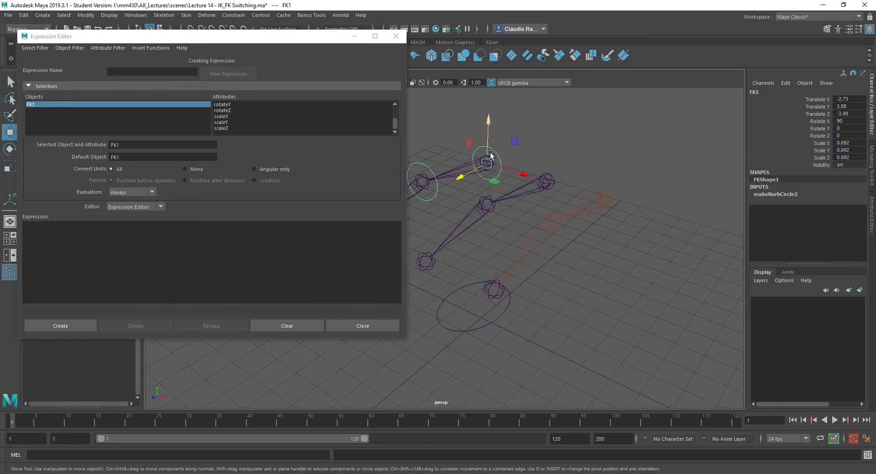
pyautogui.press('e')
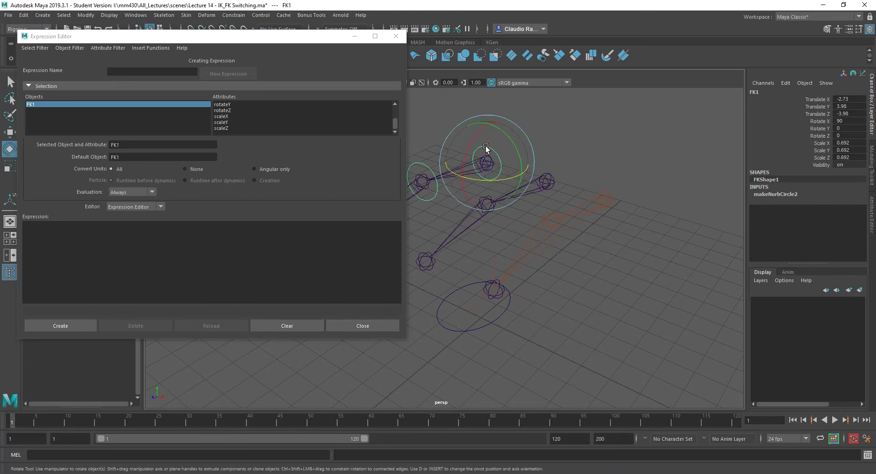
pyautogui.moveTo(486, 146); pyautogui.dragTo(476, 186)
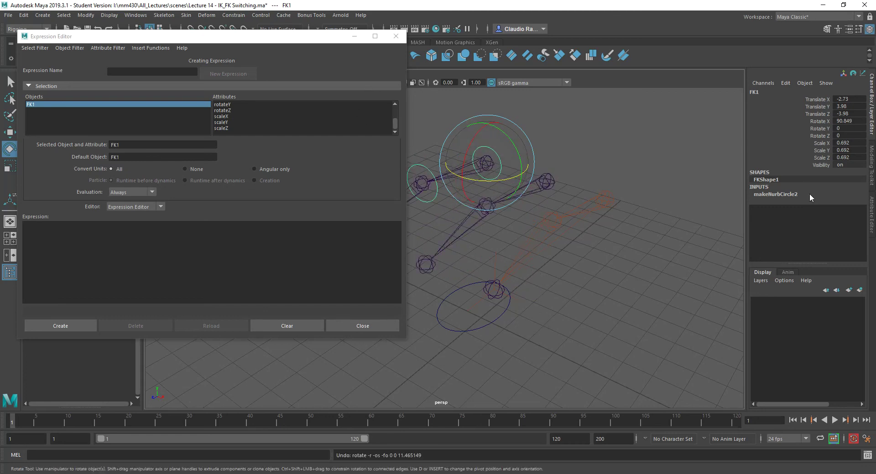
# Uncover the joint chains behind the Expression Editor and set HandIK's FK IK attribute to 0.5.
pyautogui.moveTo(318, 41); pyautogui.dragTo(237, 59)
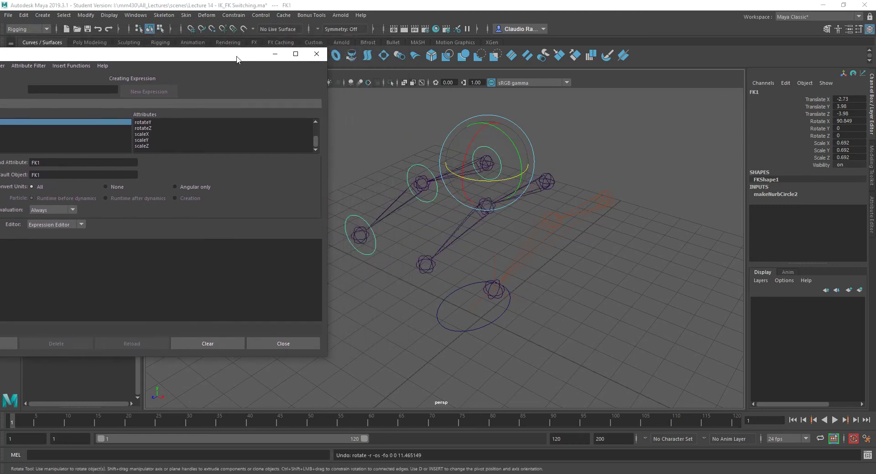
pyautogui.click(843, 164)
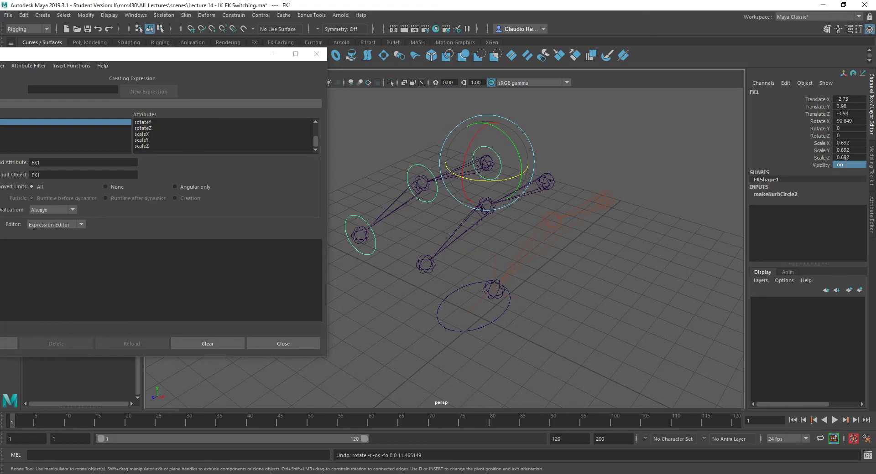
pyautogui.click(460, 329)
pyautogui.doubleClick(847, 173)
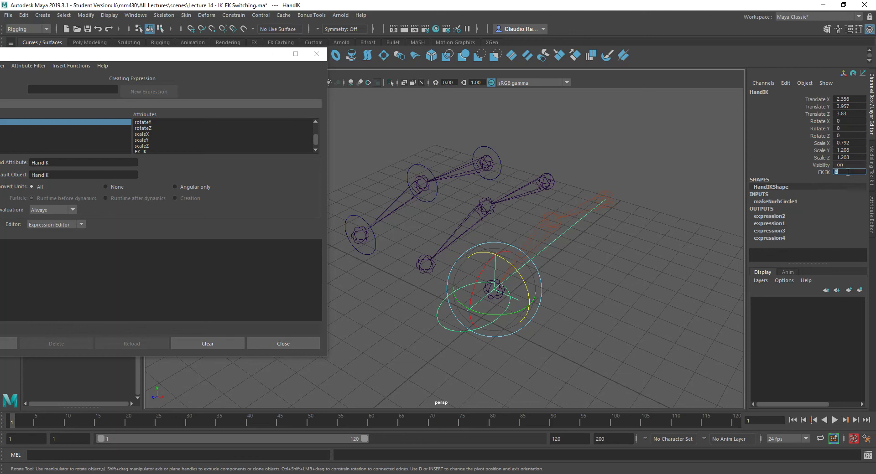
pyautogui.write('0.5')
pyautogui.press('Return')
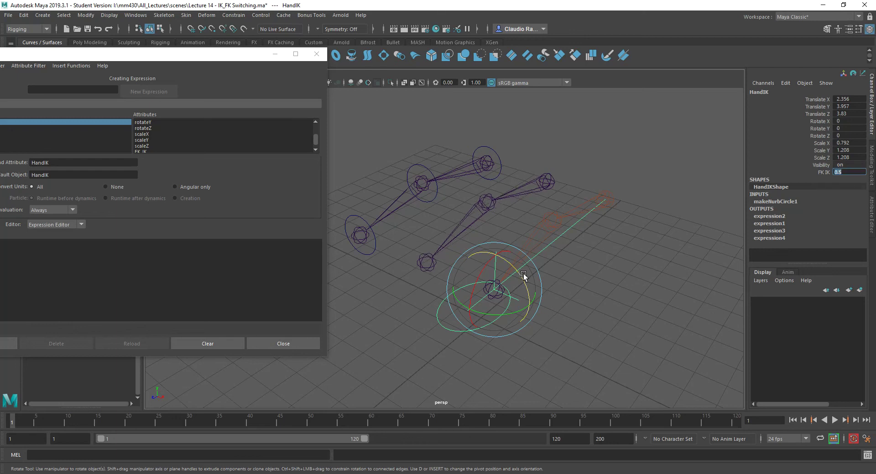
# Test the half blend by moving HandIK along Z to about 1.63 and rotating FK1 to about -13.2 in Y.
pyautogui.click(495, 296)
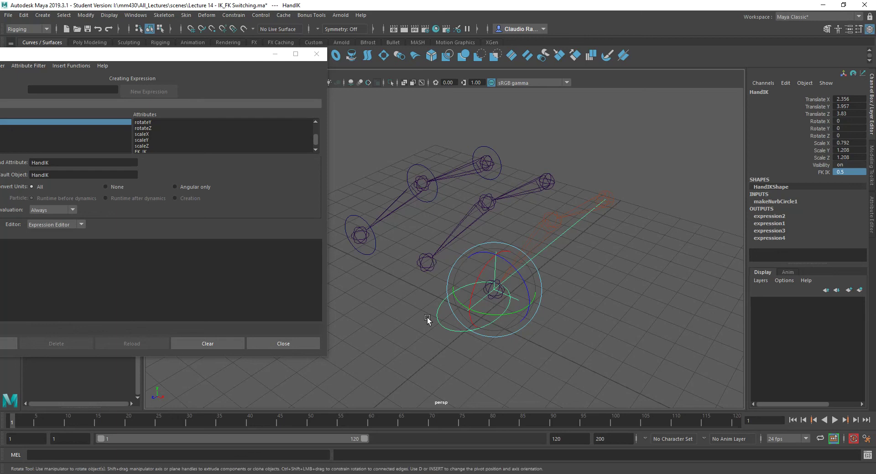
pyautogui.press('w')
pyautogui.moveTo(463, 314); pyautogui.dragTo(527, 270)
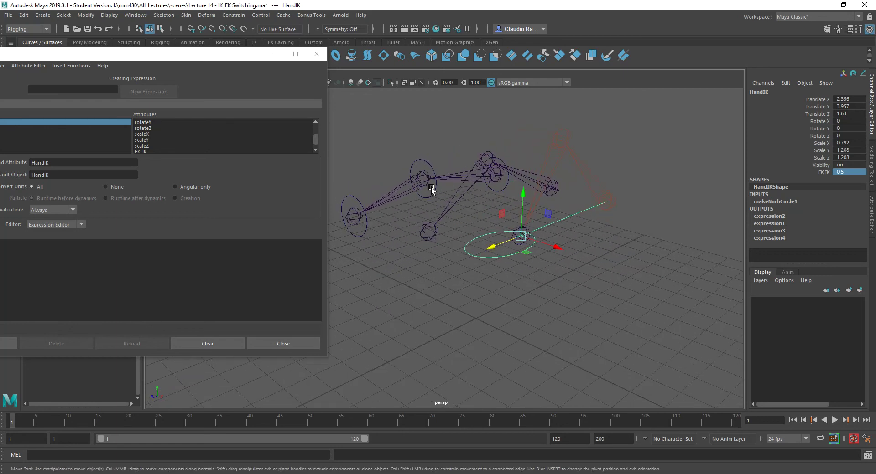
pyautogui.click(504, 161)
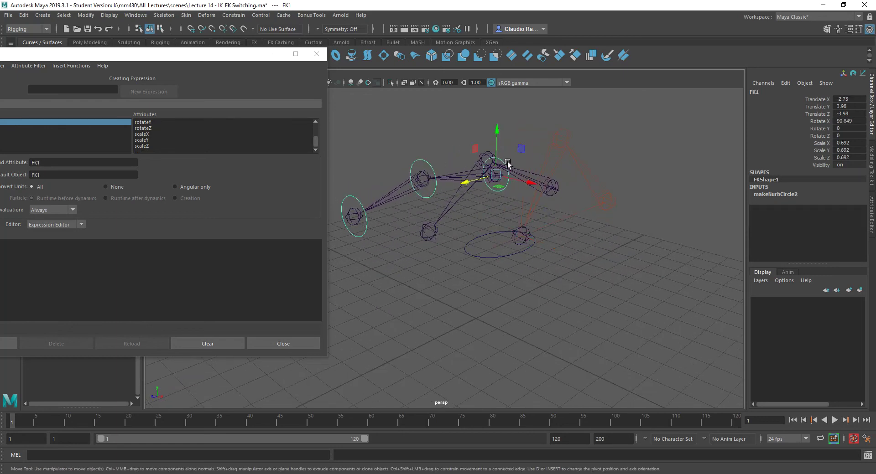
pyautogui.press('e')
pyautogui.moveTo(524, 185); pyautogui.dragTo(469, 198)
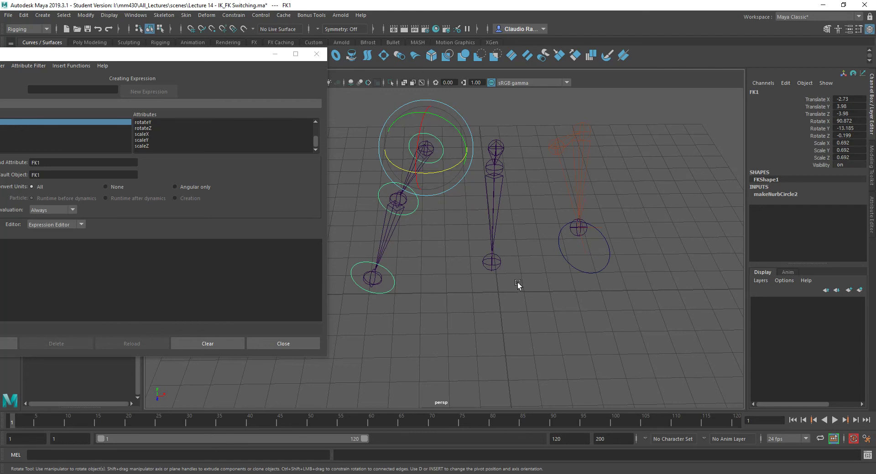
# Undo the FK1 rotation and the HandIK move.
pyautogui.hotkey('ctrl', 'z')
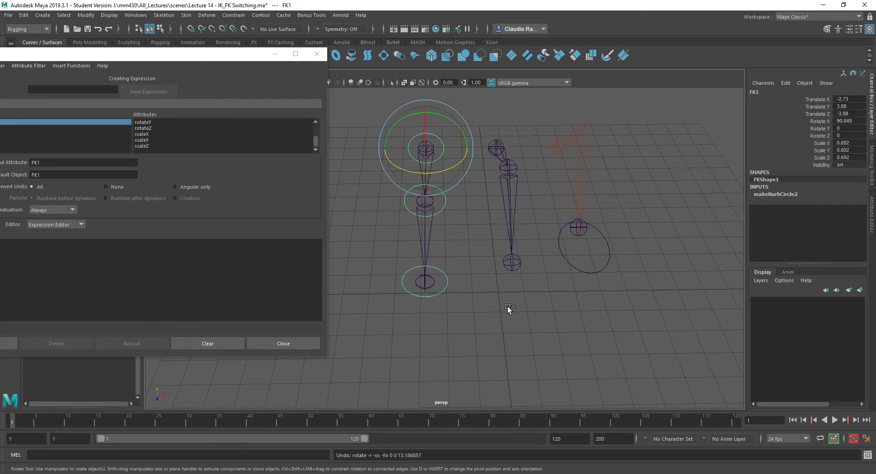
pyautogui.hotkey('ctrl', 'z')
pyautogui.hotkey('ctrl', 'z')
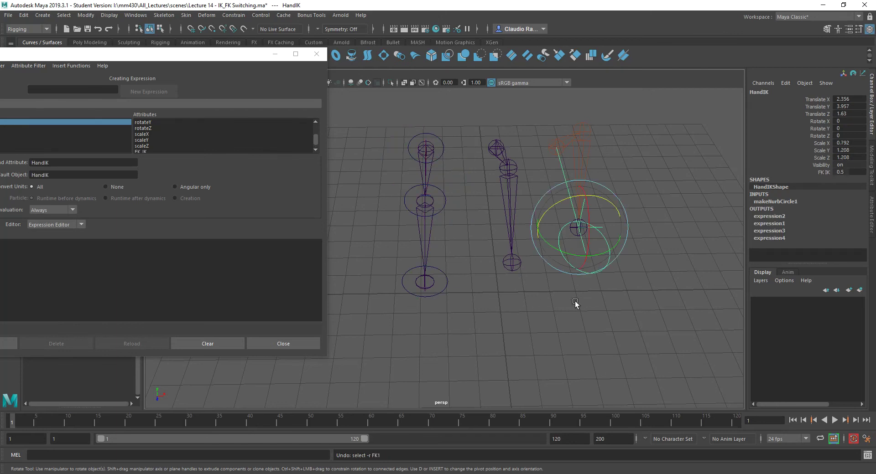
pyautogui.keyDown('alt'); pyautogui.moveTo(572, 319); pyautogui.dragTo(505, 295); pyautogui.keyUp('alt')
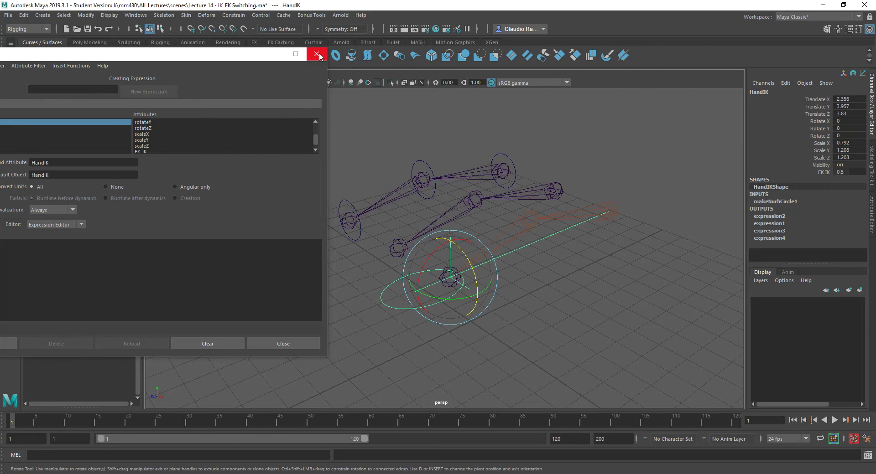
# Close the Expression Editor and unhide the pCube1 mesh around the blended joint chain.
pyautogui.click(283, 344)
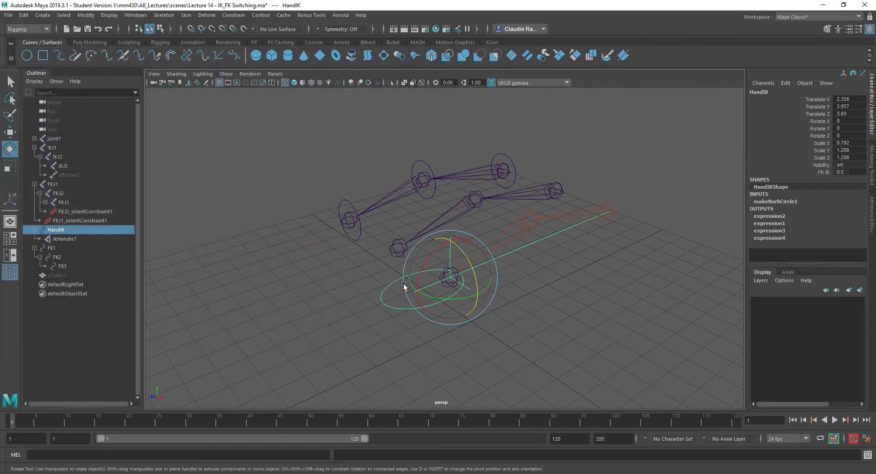
pyautogui.click(481, 199)
pyautogui.moveTo(482, 199); pyautogui.dragTo(472, 179)
pyautogui.click(565, 185)
pyautogui.click(557, 189)
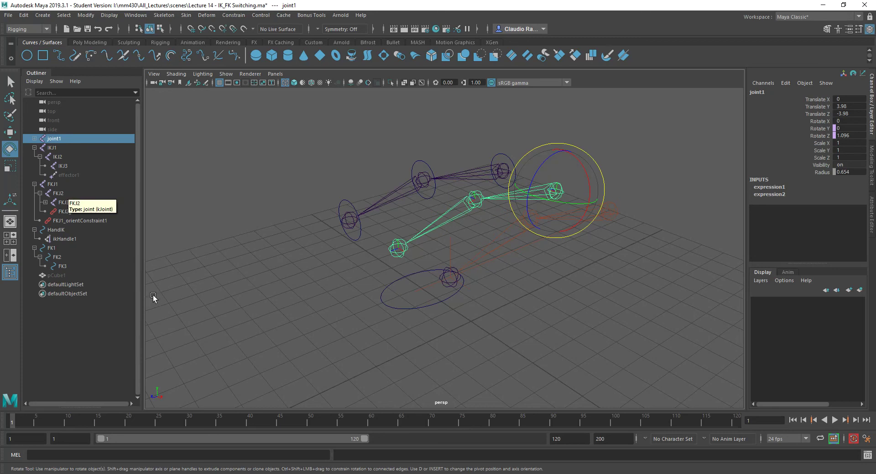
pyautogui.click(60, 275)
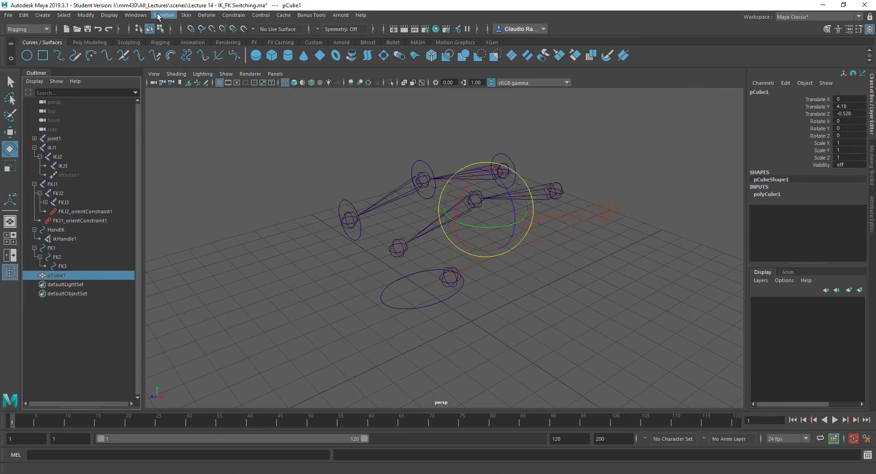
pyautogui.press('h')
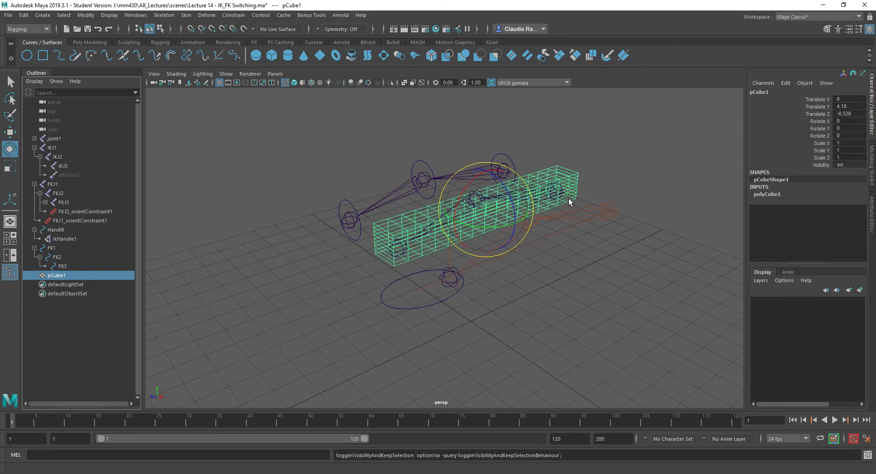
pyautogui.click(552, 186)
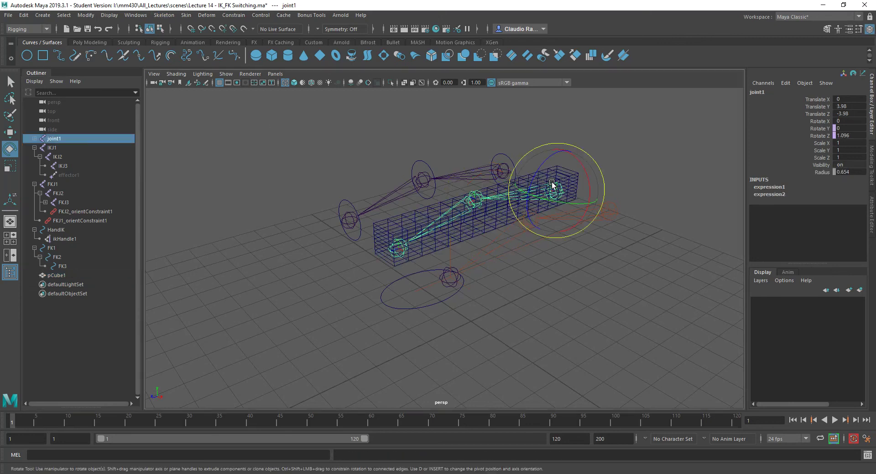
pyautogui.keyDown('shift'); pyautogui.click(413, 218); pyautogui.keyUp('shift')
pyautogui.moveTo(465, 235)
pyautogui.keyDown('alt'); pyautogui.mouseDown()
pyautogui.moveTo(481, 248)
pyautogui.moveTo(450, 229)
pyautogui.moveTo(458, 234)
pyautogui.mouseUp(); pyautogui.keyUp('alt')
pyautogui.keyDown('alt'); pyautogui.moveTo(387, 249); pyautogui.dragTo(433, 261); pyautogui.keyUp('alt')
pyautogui.click(455, 257)
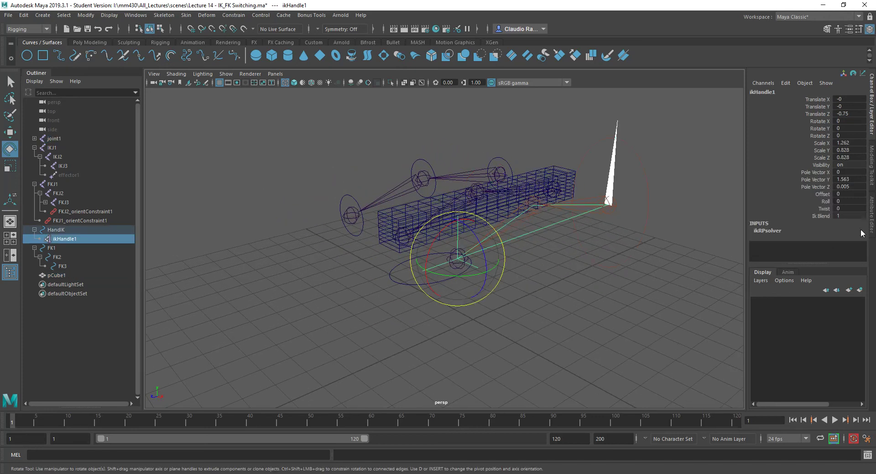
pyautogui.click(522, 292)
# Set HandIK's FK IK attribute to 1 and move the control to about 3.99 in Z to straighten the chain inside the cube.
pyautogui.click(420, 283)
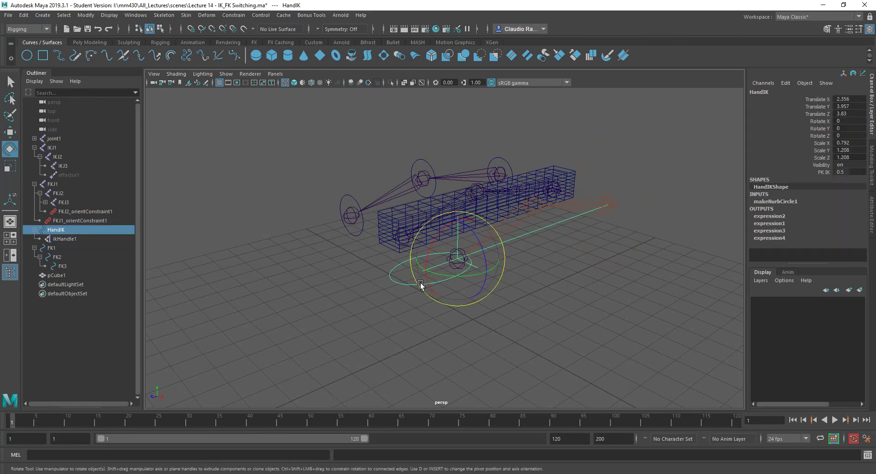
pyautogui.click(842, 171)
pyautogui.press('Return')
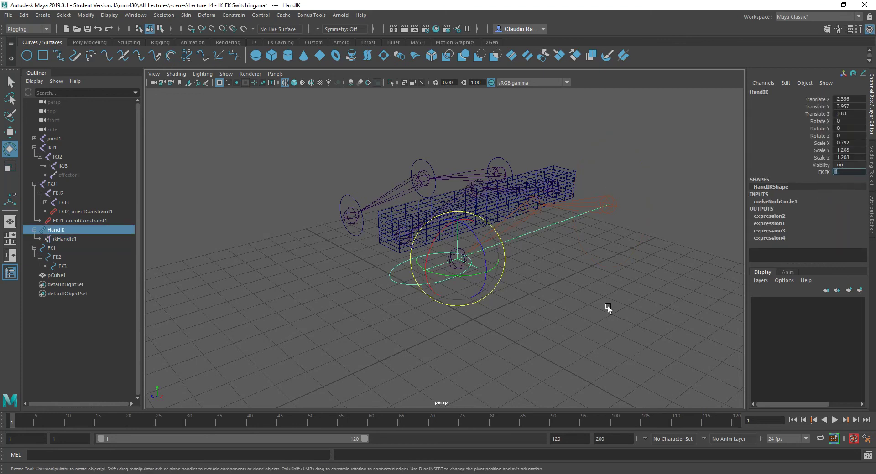
pyautogui.click(414, 284)
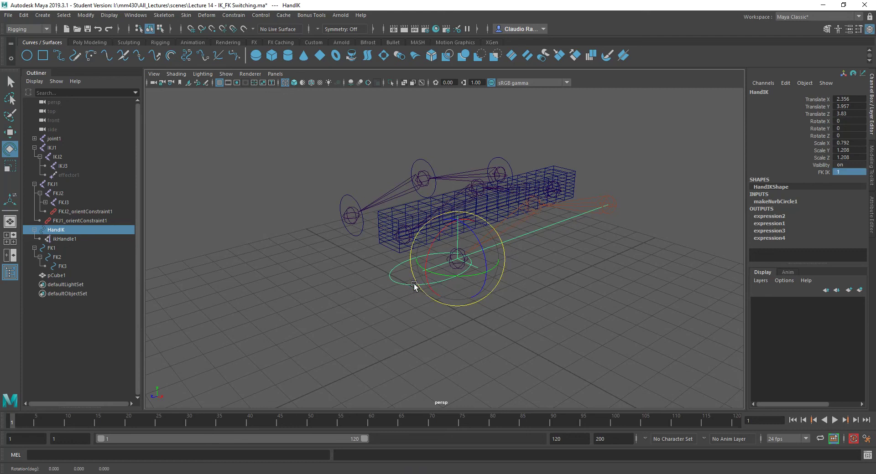
pyautogui.press('w')
pyautogui.moveTo(423, 274)
pyautogui.mouseDown()
pyautogui.moveTo(397, 264)
pyautogui.moveTo(426, 279)
pyautogui.mouseUp()
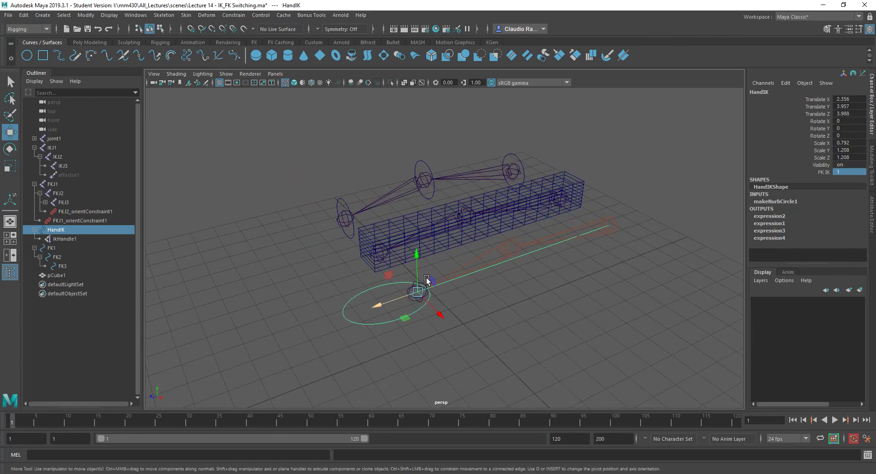
# Bind pCube1 to the joint1 hierarchy using the Geodesic Voxel bind method and Dual quaternion skinning.
pyautogui.click(565, 202)
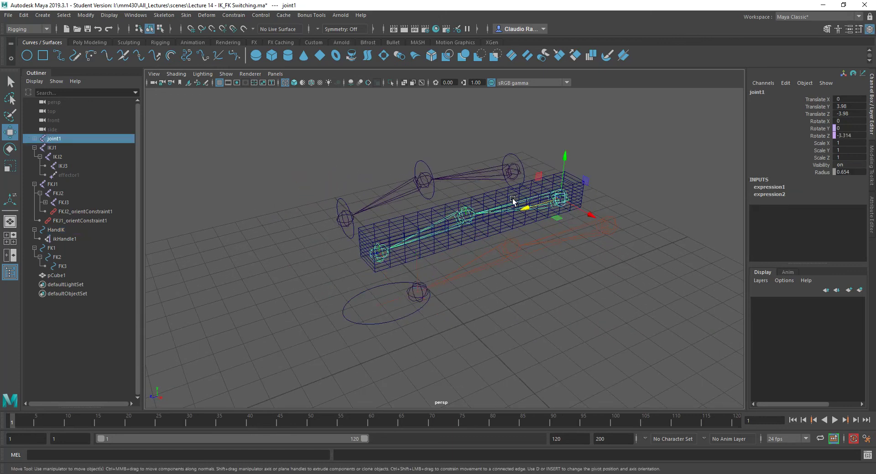
pyautogui.keyDown('shift'); pyautogui.click(510, 195); pyautogui.keyUp('shift')
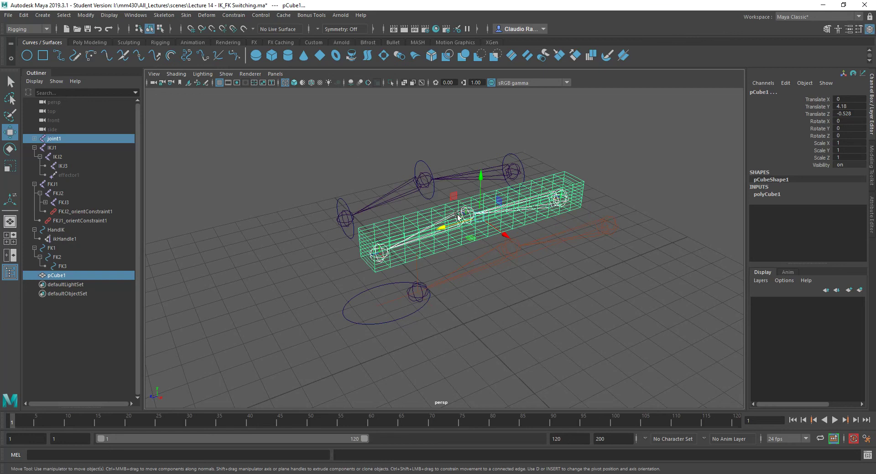
pyautogui.click(187, 15)
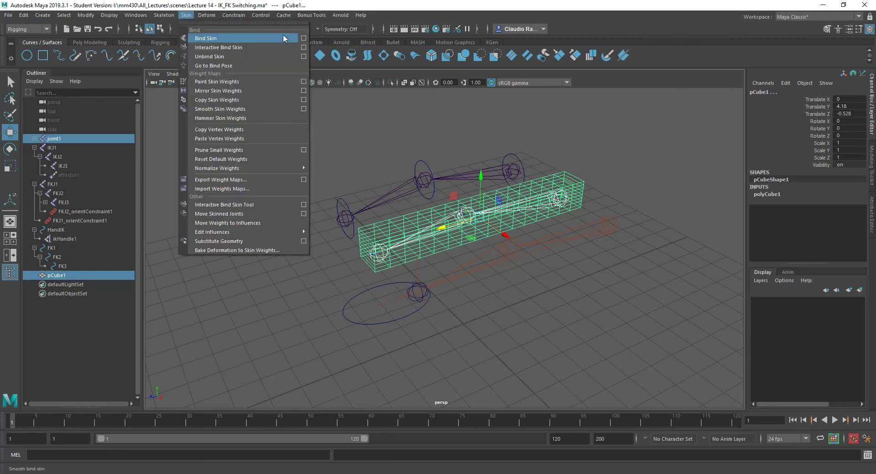
pyautogui.click(303, 38)
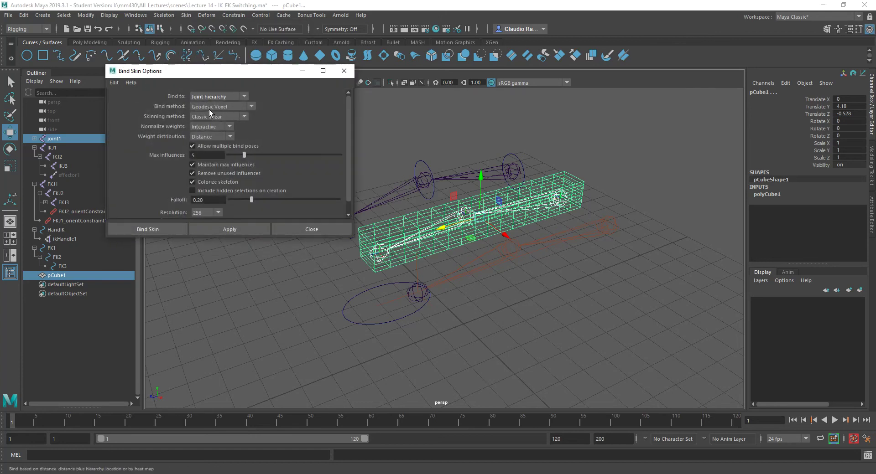
pyautogui.click(212, 117)
pyautogui.click(215, 135)
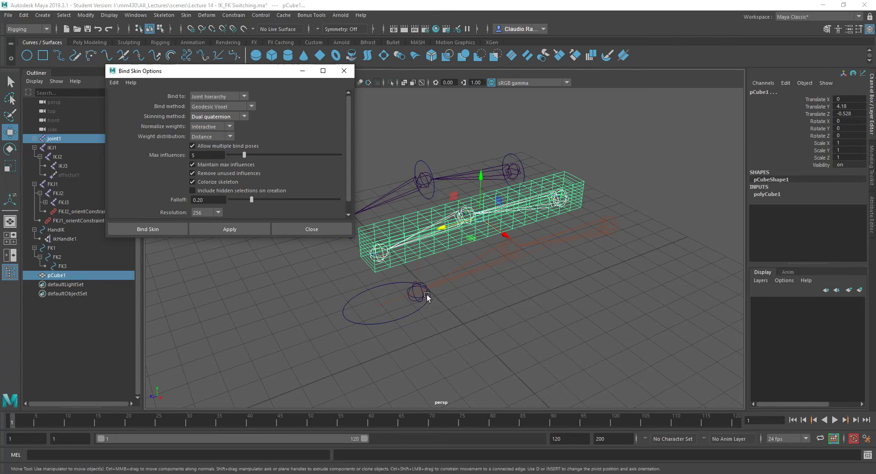
pyautogui.click(176, 228)
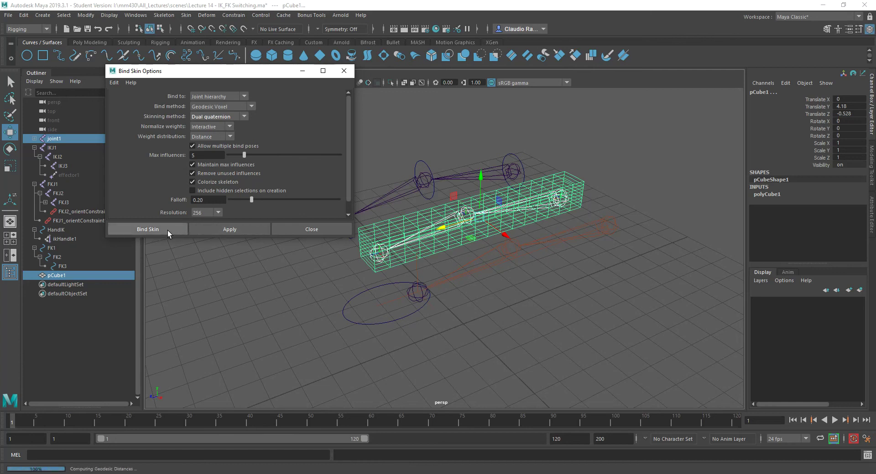
# Move the HandIK control along Z to about 1.62 to test the skinned mesh in IK mode.
pyautogui.click(373, 325)
pyautogui.moveTo(378, 307); pyautogui.dragTo(475, 274)
pyautogui.keyDown('alt'); pyautogui.moveTo(526, 239); pyautogui.dragTo(462, 288); pyautogui.keyUp('alt')
# Set HandIK's FK IK attribute to 0 so the skinned mesh follows the FK chain.
pyautogui.click(828, 172)
pyautogui.doubleClick(844, 171)
pyautogui.write('0')
pyautogui.press('Return')
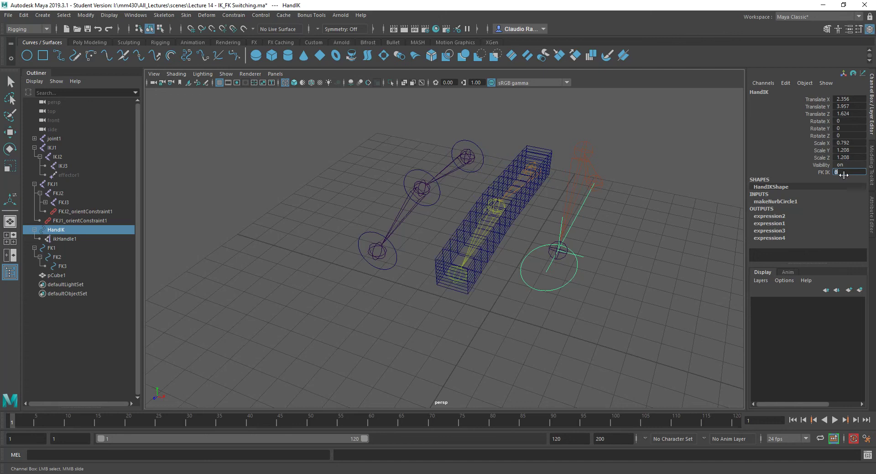
# Rotate the FK1 control to about 106.3 in X to test the skinned mesh in FK mode, and undo the rotation.
pyautogui.click(478, 145)
pyautogui.press('w')
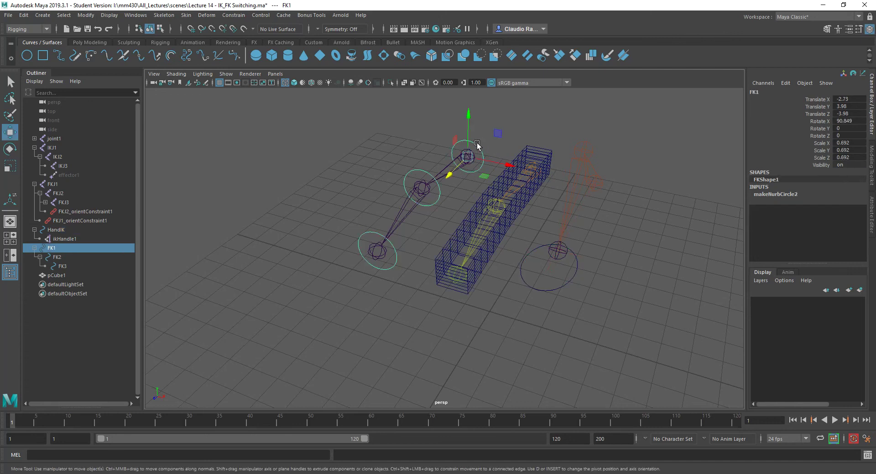
pyautogui.press('e')
pyautogui.moveTo(461, 152)
pyautogui.mouseDown()
pyautogui.moveTo(461, 131)
pyautogui.moveTo(459, 157)
pyautogui.mouseUp()
pyautogui.hotkey('ctrl', 'z')
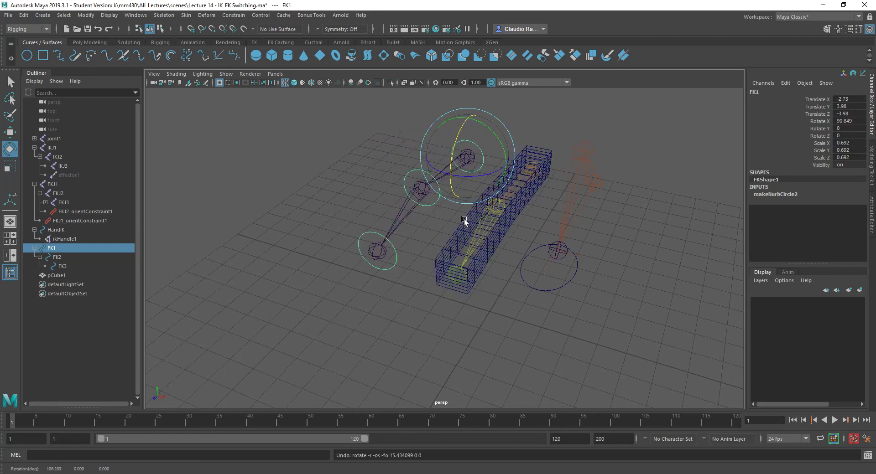
pyautogui.keyDown('alt'); pyautogui.moveTo(567, 283); pyautogui.dragTo(522, 268); pyautogui.keyUp('alt')
pyautogui.keyDown('alt'); pyautogui.moveTo(521, 304); pyautogui.dragTo(543, 342); pyautogui.keyUp('alt')
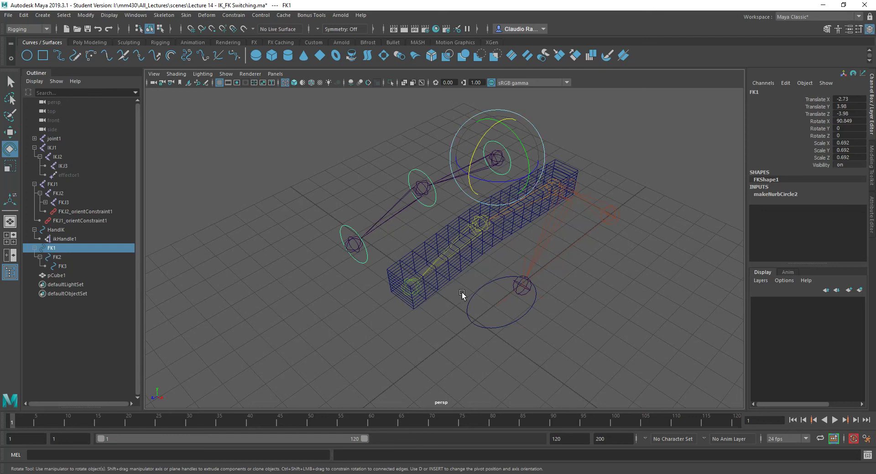
pyautogui.keyDown('alt'); pyautogui.moveTo(461, 292); pyautogui.dragTo(477, 294); pyautogui.keyUp('alt')
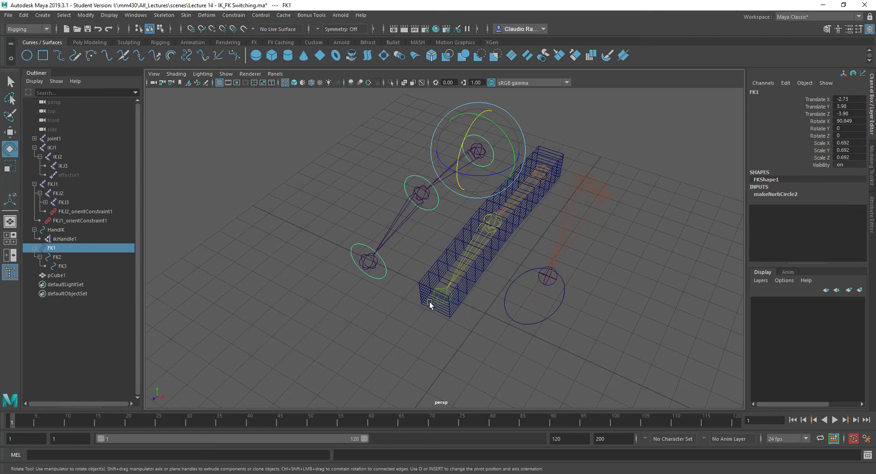